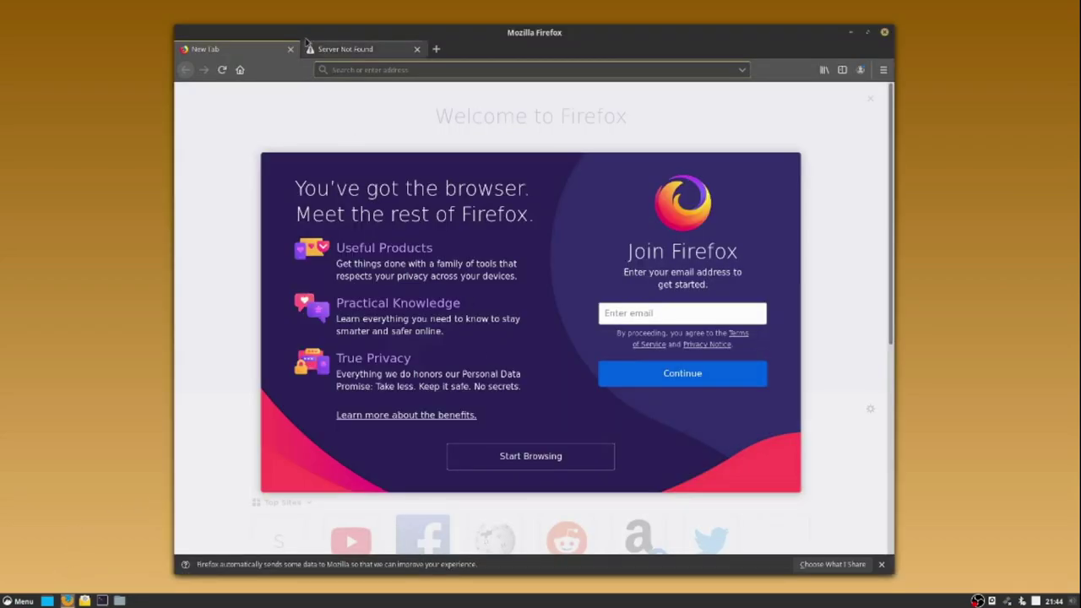
- Close the New Tab page in Firefox and list the home directory in the terminal with ls -l
{"action": "left_click", "coordinate": [288, 51]}
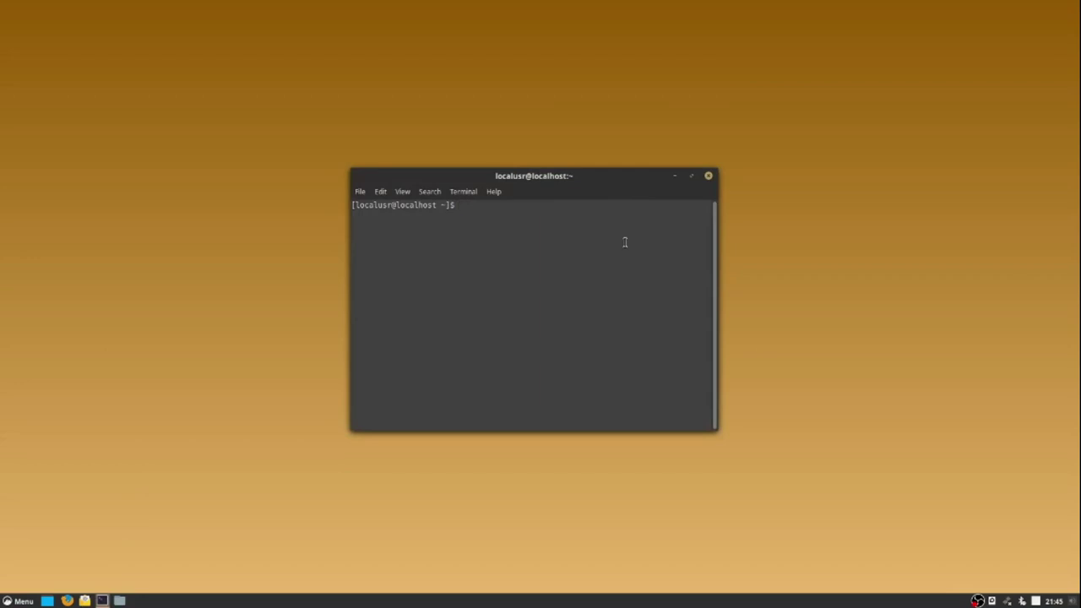
{"action": "type", "text": "ls -l"}
{"action": "key", "text": "Return"}
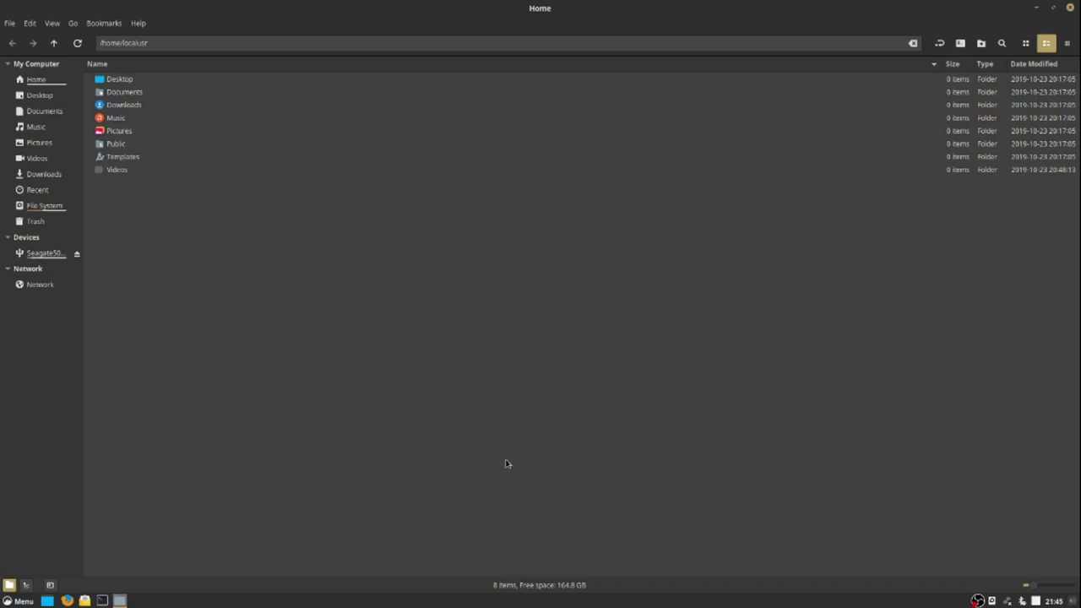
- Switch the Home folder to icon view and back to list view
{"action": "left_click", "coordinate": [1026, 44]}
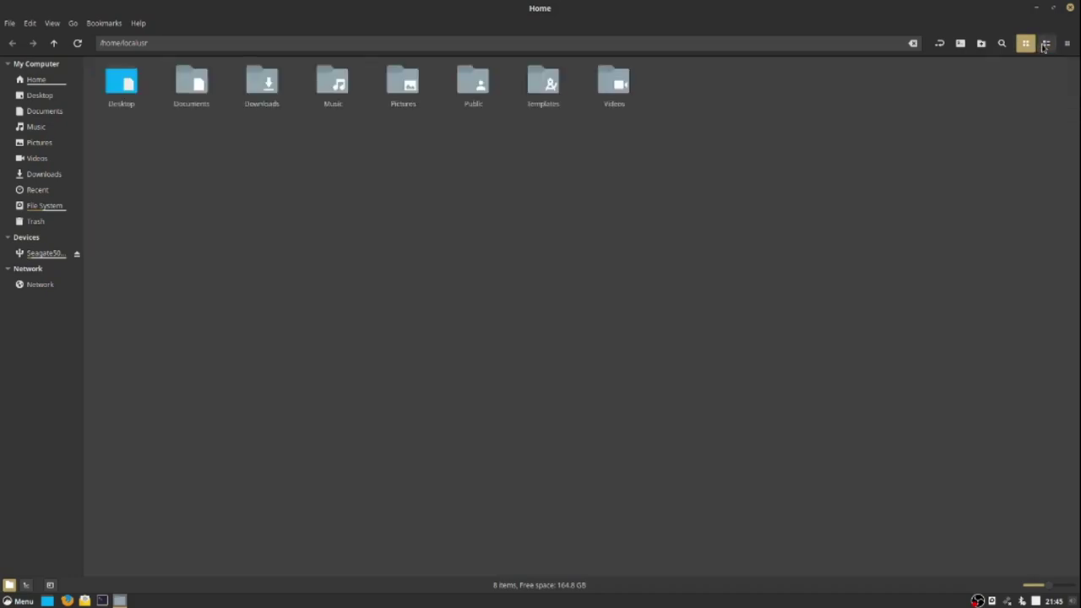
{"action": "left_click", "coordinate": [1046, 44]}
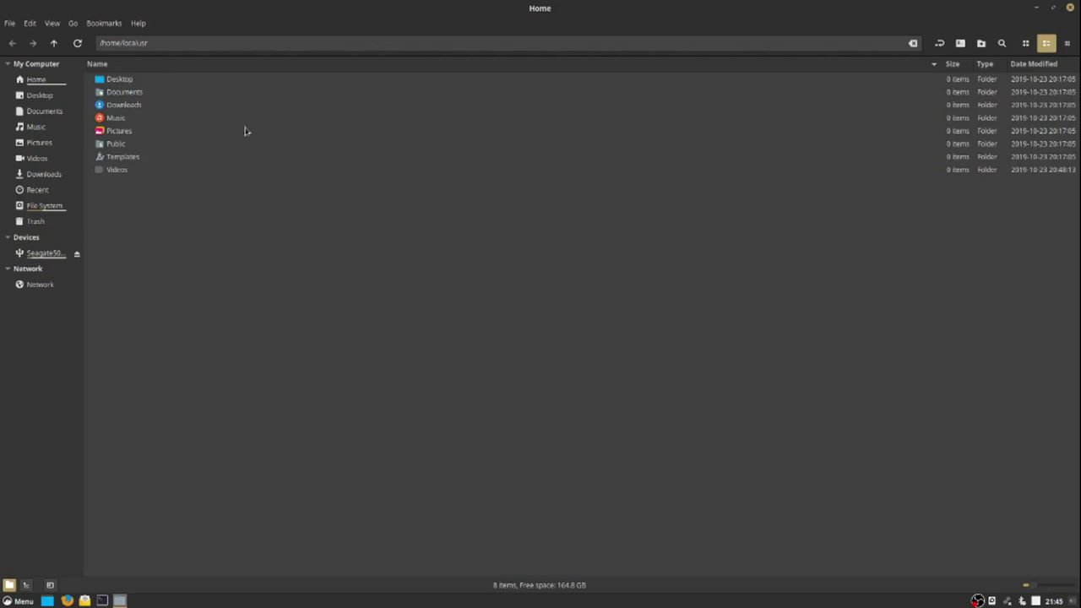
{"action": "left_click", "coordinate": [32, 24]}
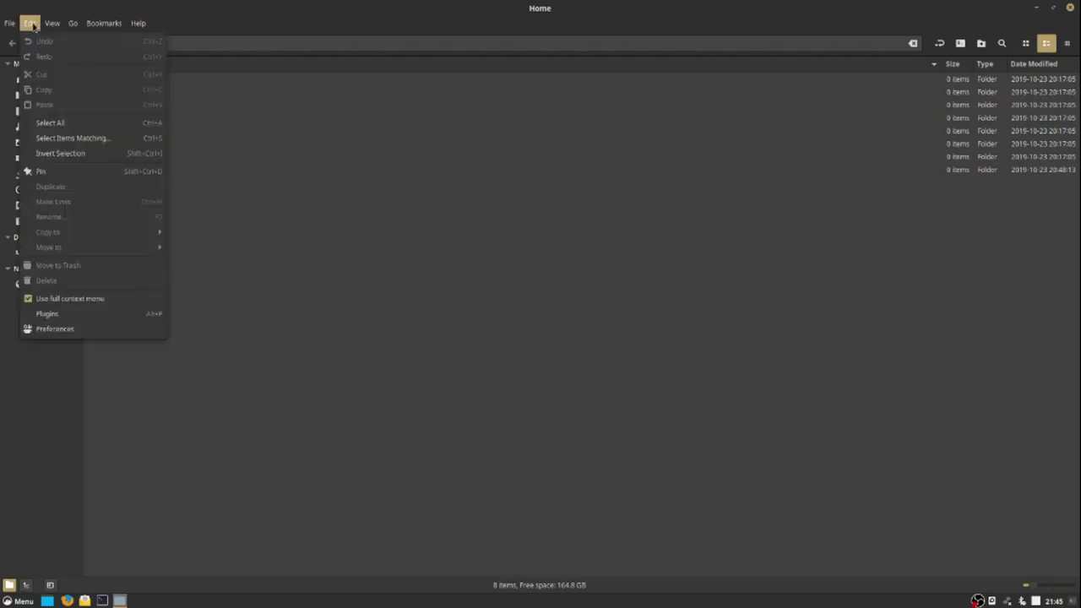
{"action": "left_click", "coordinate": [95, 332]}
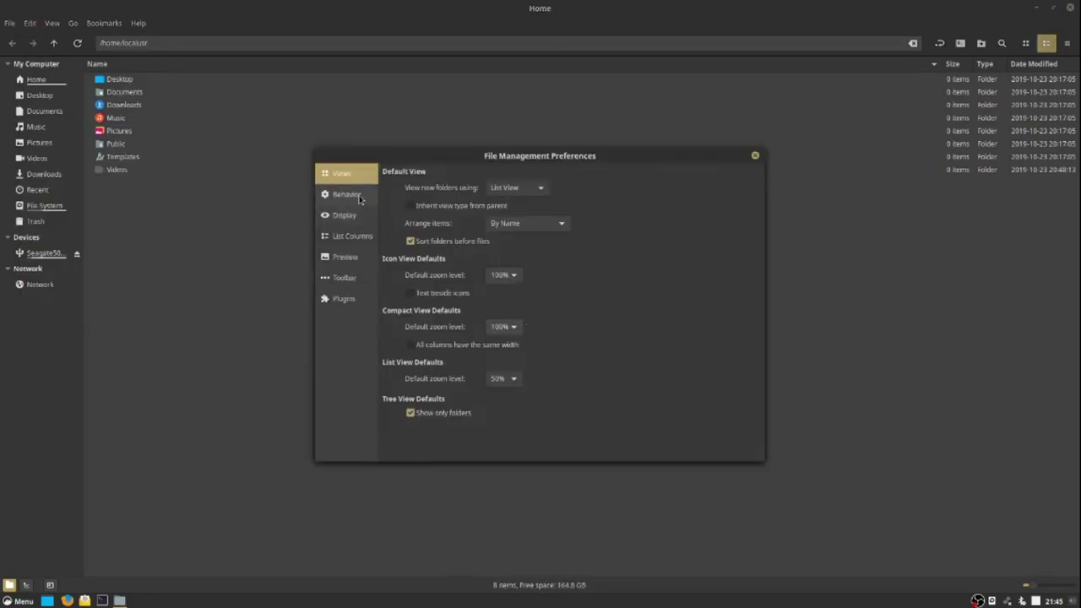
{"action": "left_click", "coordinate": [536, 189]}
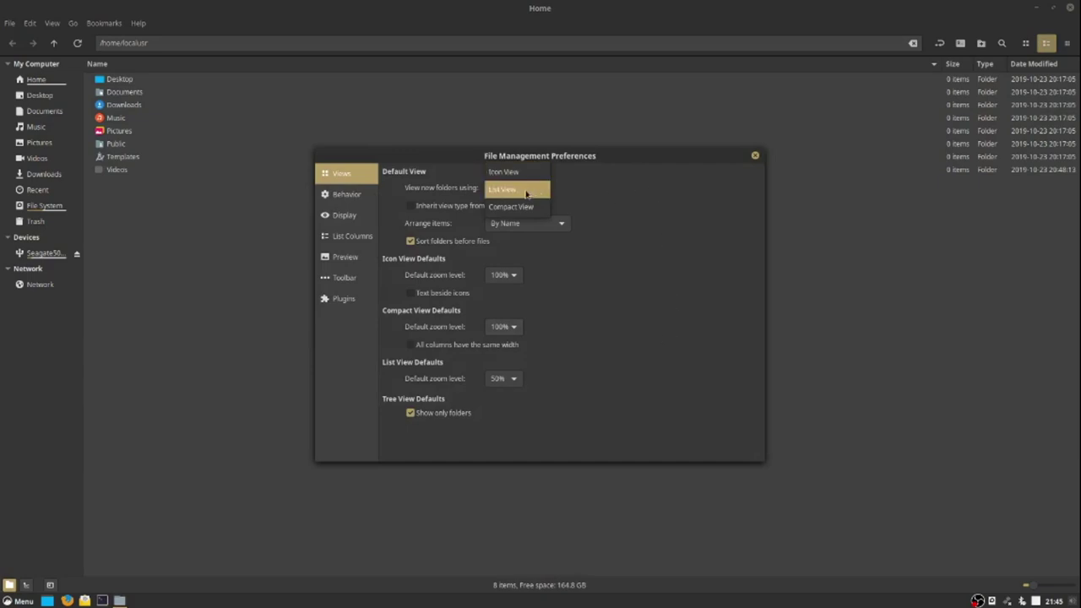
{"action": "left_click", "coordinate": [526, 193]}
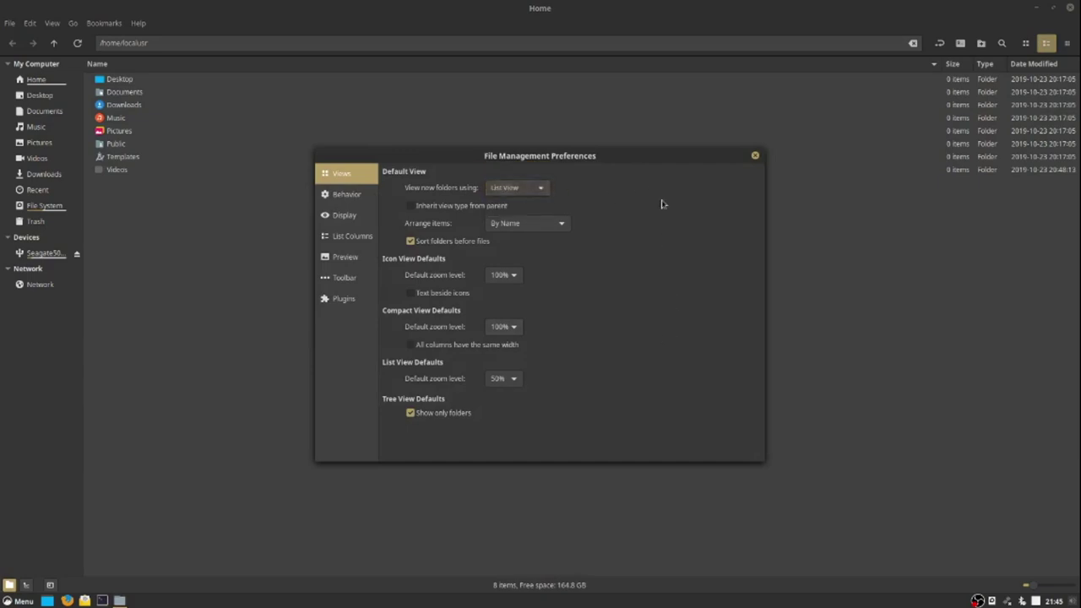
{"action": "left_click", "coordinate": [338, 215]}
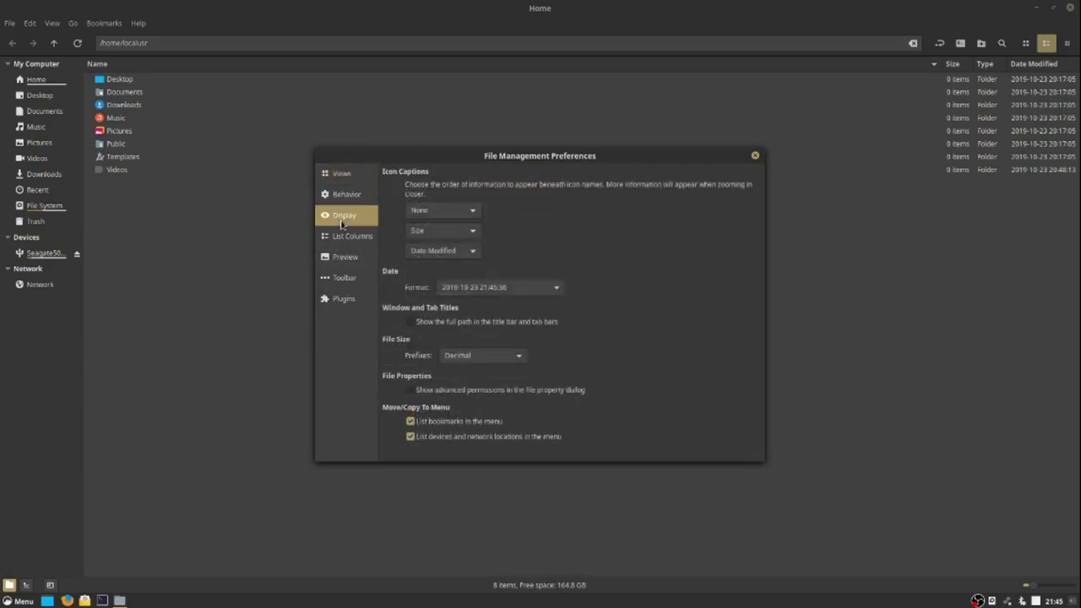
{"action": "left_click", "coordinate": [510, 291]}
{"action": "left_click", "coordinate": [509, 290]}
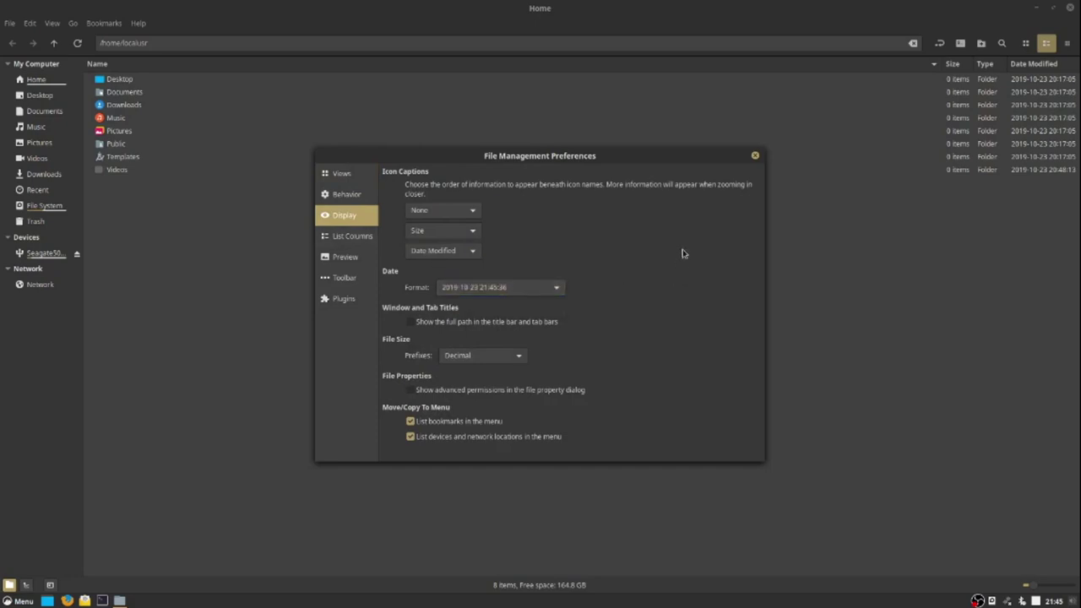
{"action": "left_click", "coordinate": [755, 156]}
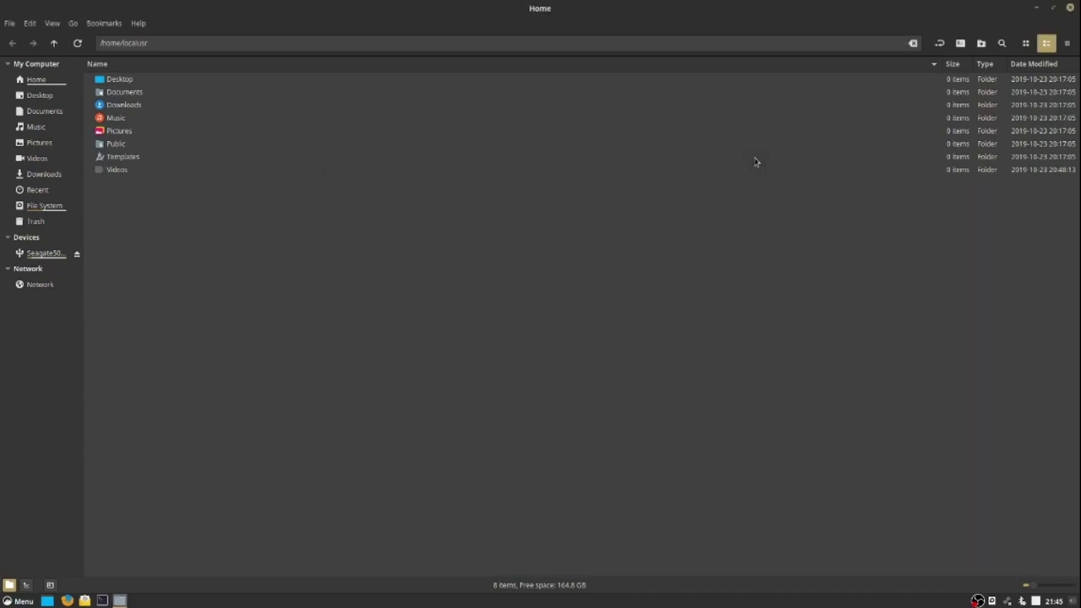
{"action": "left_click", "coordinate": [753, 157]}
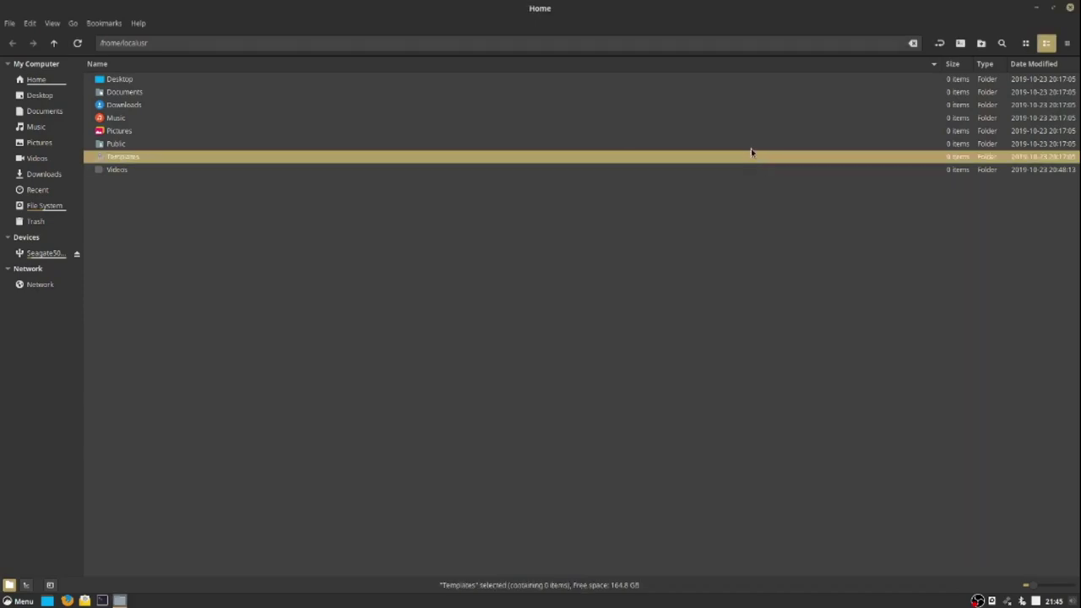
{"action": "left_click", "coordinate": [794, 174]}
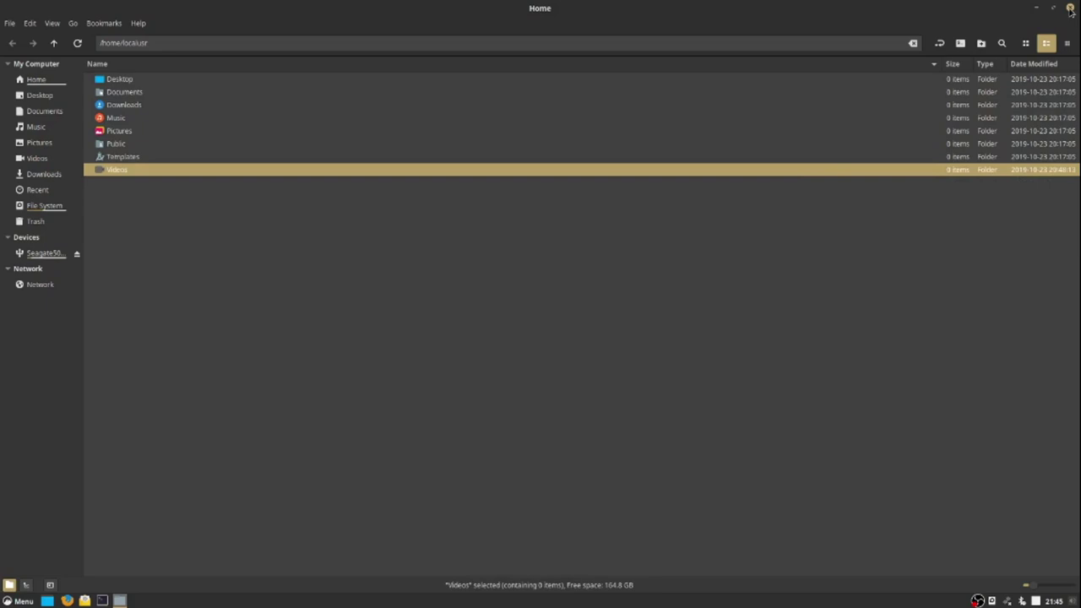
{"action": "left_click", "coordinate": [521, 390]}
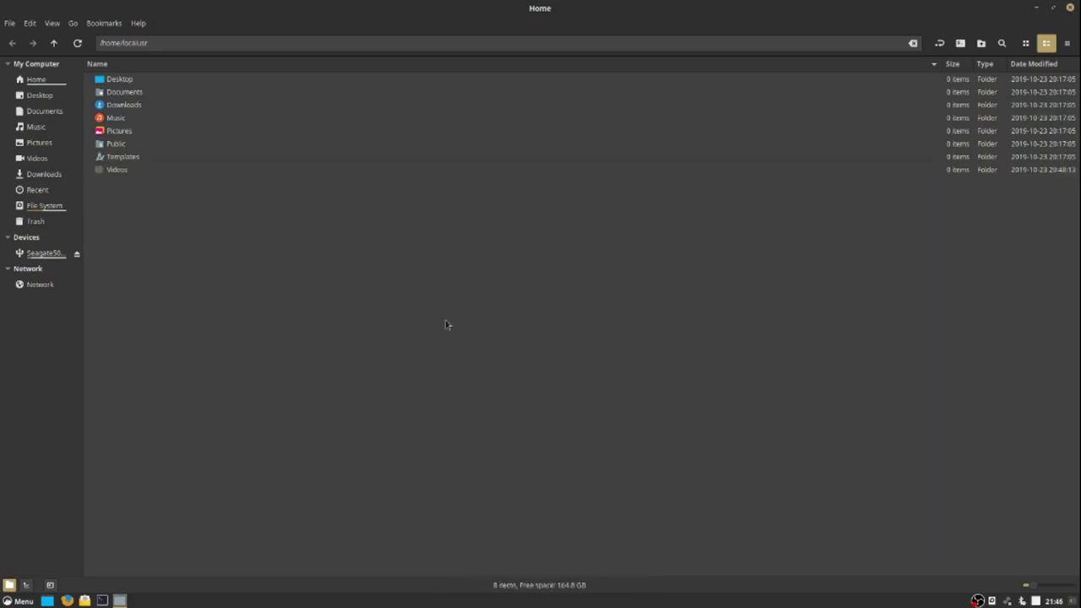
- Create a folder named code in the home directory, open it, and close the file manager
{"action": "right_click", "coordinate": [390, 314]}
{"action": "left_click", "coordinate": [408, 322]}
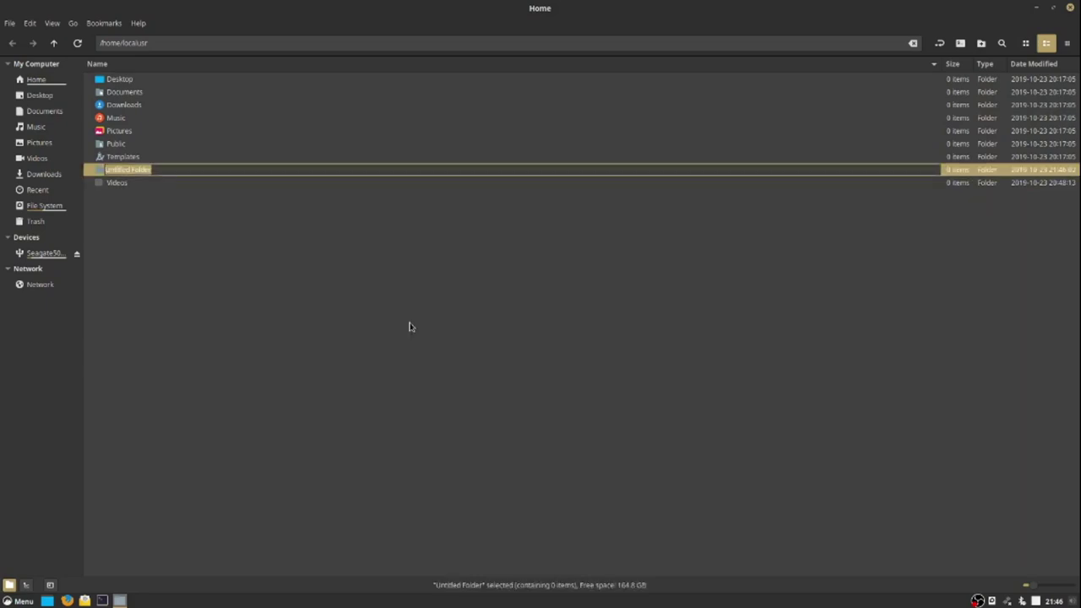
{"action": "type", "text": "code"}
{"action": "key", "text": "Return"}
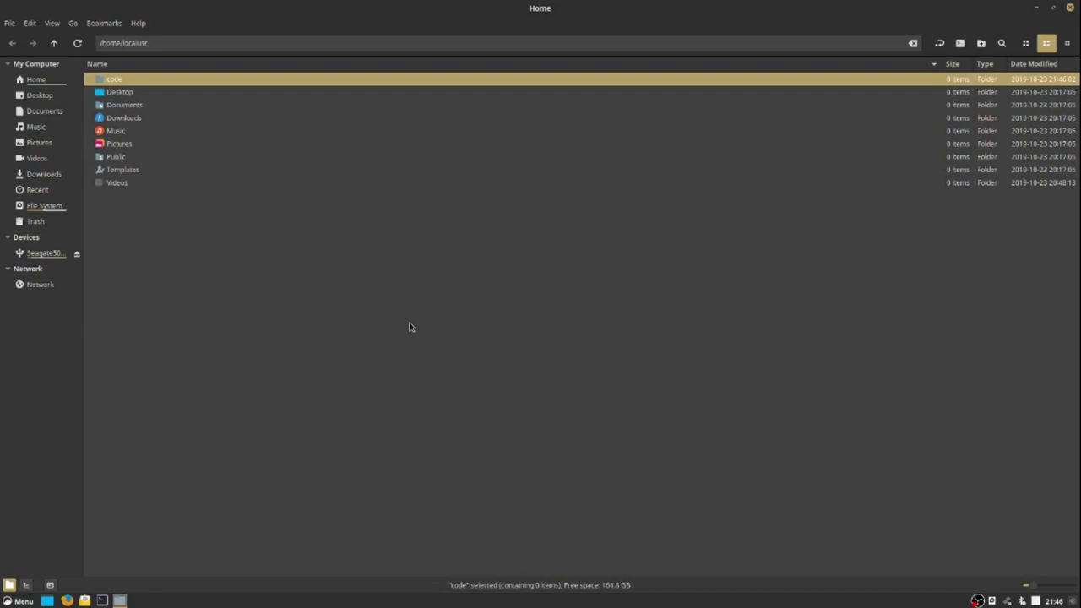
{"action": "double_click", "coordinate": [115, 81]}
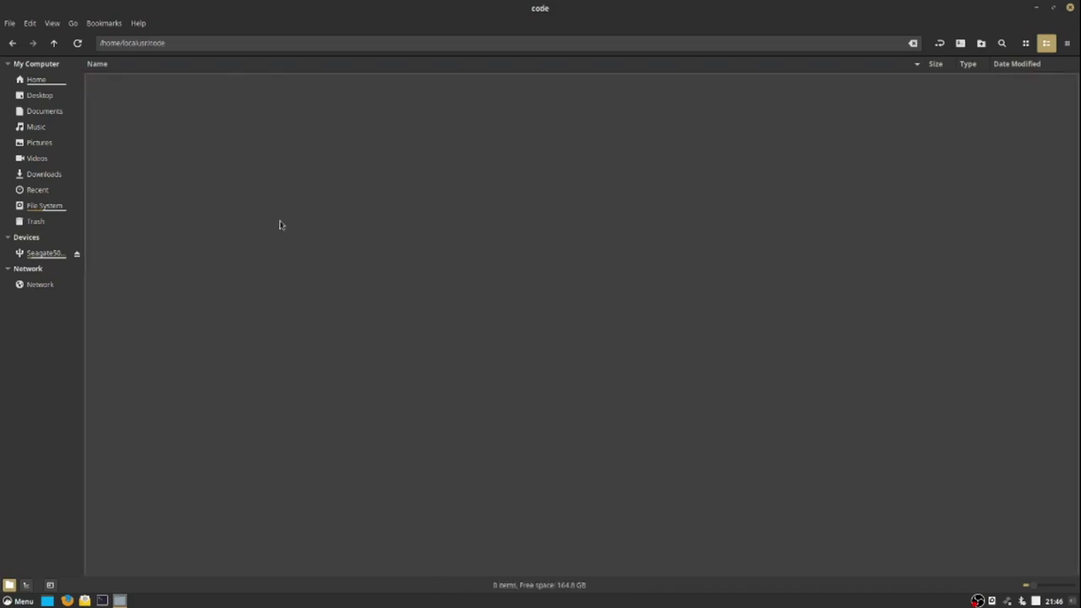
{"action": "left_click", "coordinate": [1070, 8]}
- Add launchers for OBS and Text Editor (Gedit) to the desktop panel
{"action": "key", "text": "super"}
{"action": "left_click", "coordinate": [210, 381]}
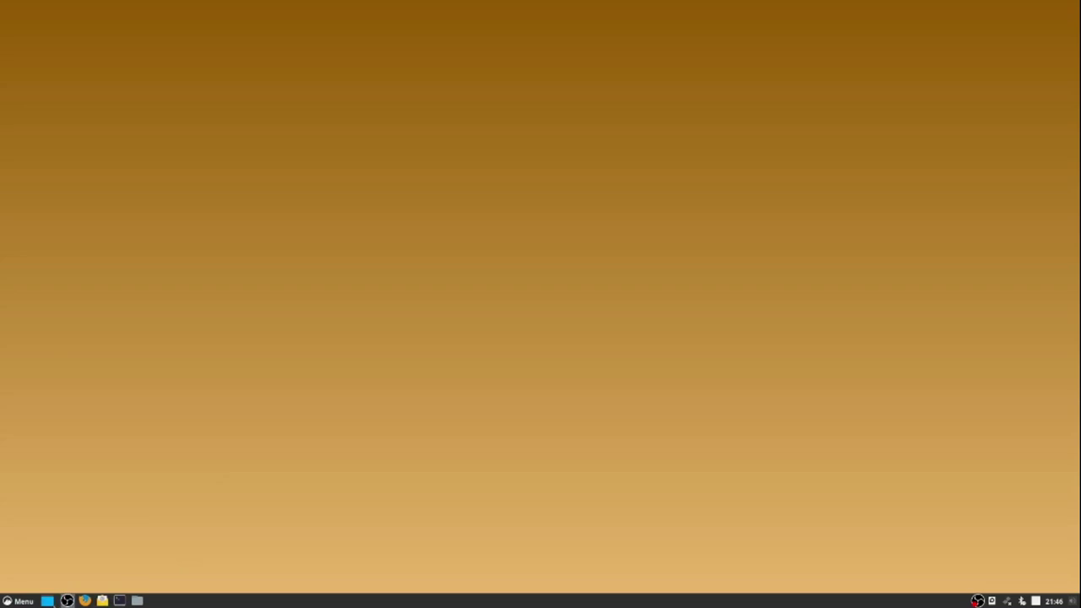
{"action": "left_click", "coordinate": [23, 601]}
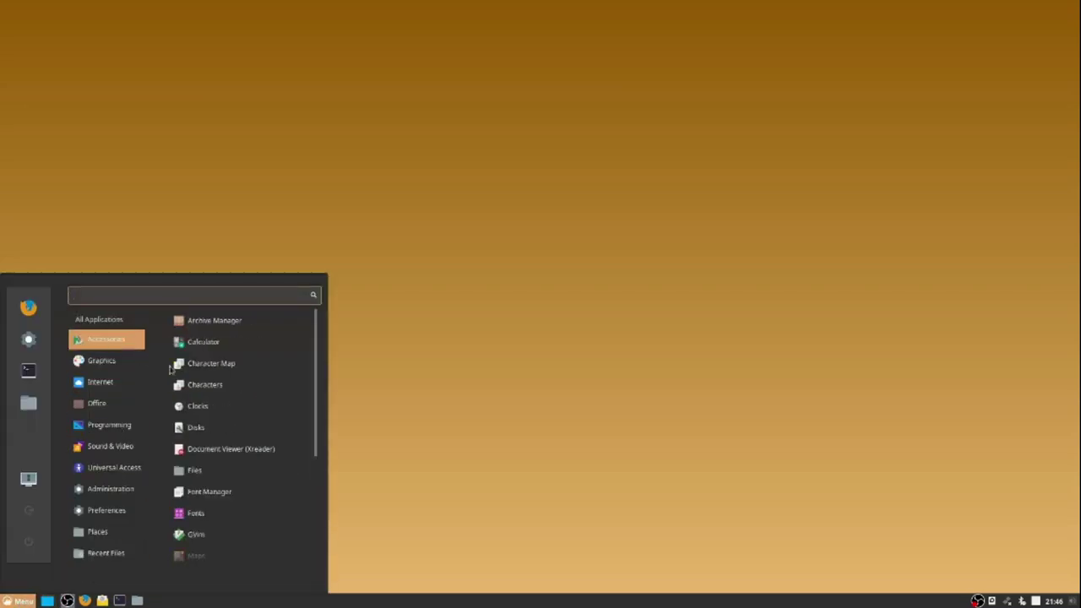
{"action": "scroll", "coordinate": [224, 466], "scroll_direction": "down", "scroll_amount": 3}
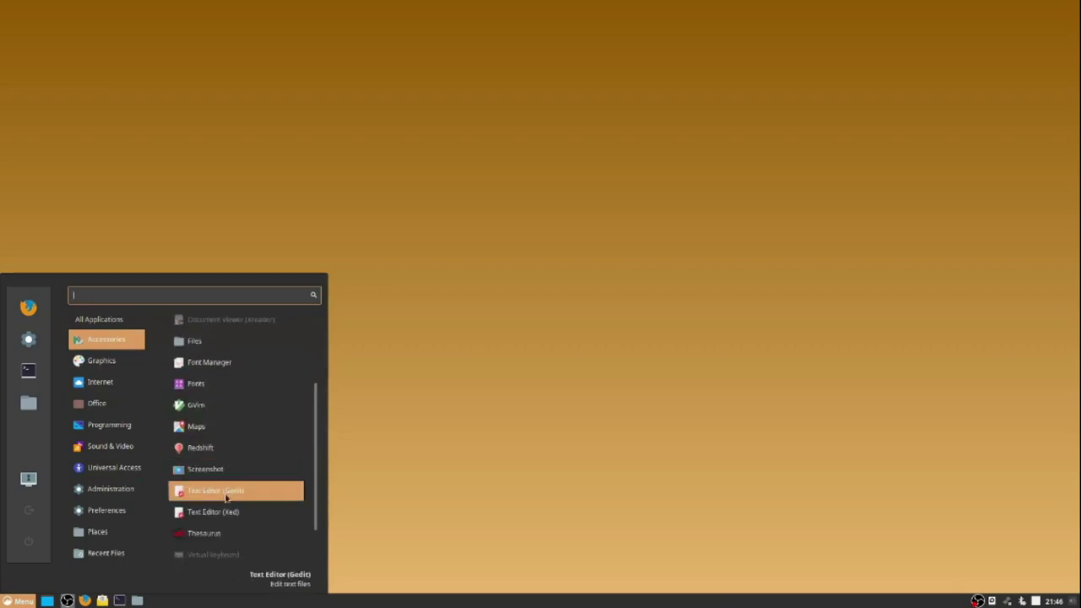
{"action": "right_click", "coordinate": [226, 497]}
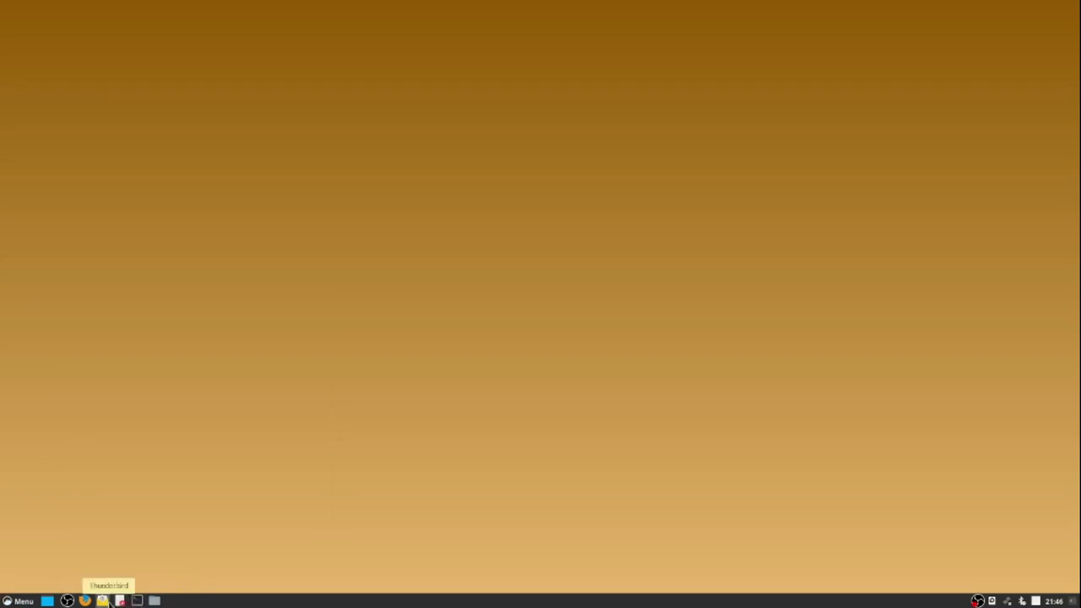
- Remove the Thunderbird launcher from the panel and add a launcher for GVim
{"action": "right_click", "coordinate": [102, 601]}
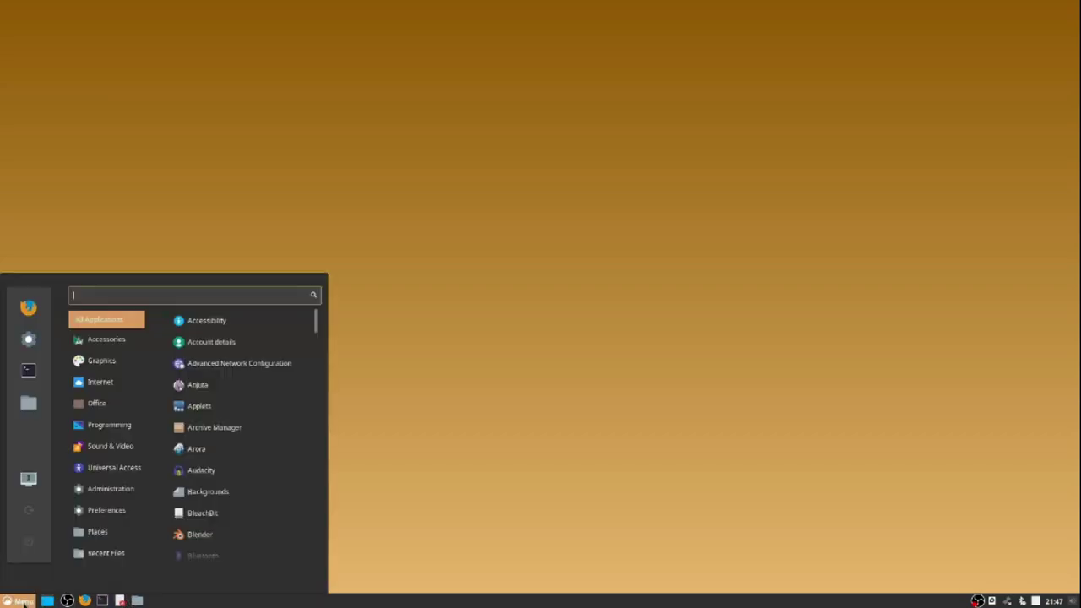
{"action": "mouse_move", "coordinate": [108, 346]}
{"action": "right_click", "coordinate": [217, 533]}
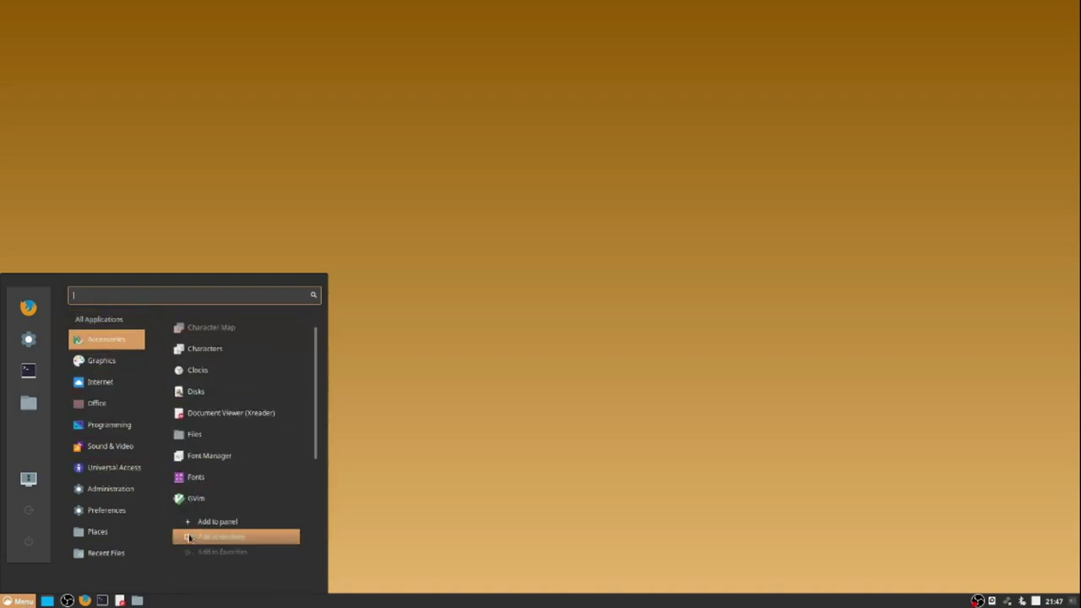
{"action": "left_click", "coordinate": [215, 521]}
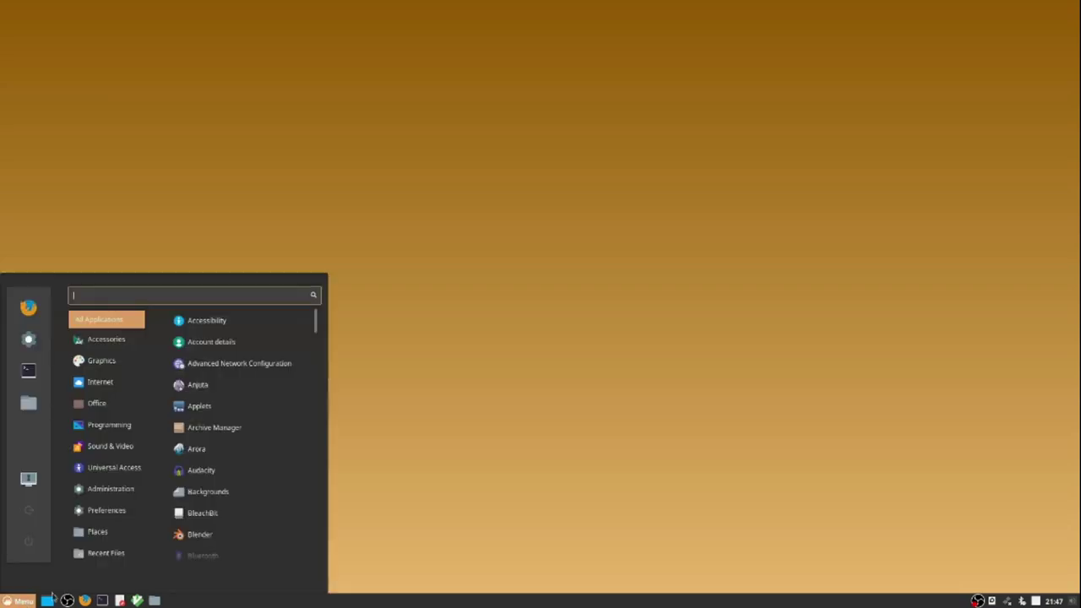
{"action": "mouse_move", "coordinate": [98, 488]}
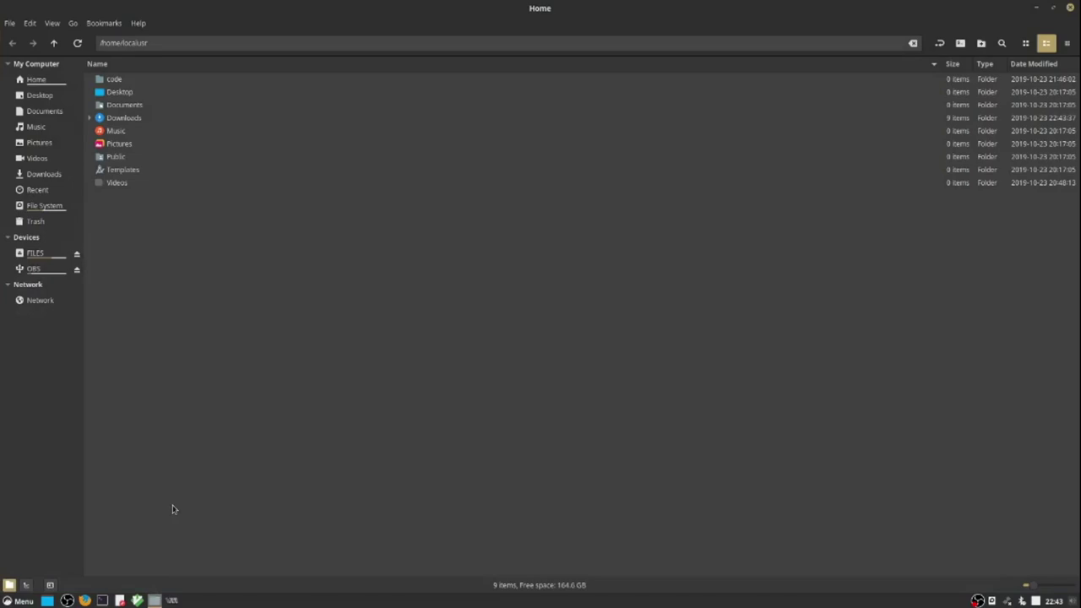
- Extract all the archives in the Downloads folder into that same folder and clear the selection
{"action": "left_click", "coordinate": [59, 181]}
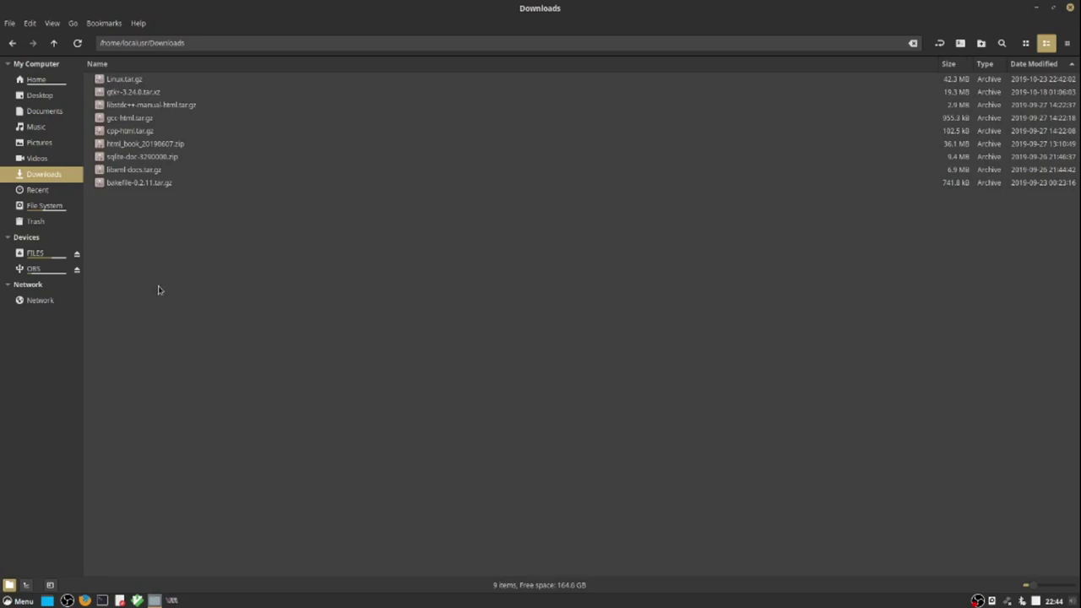
{"action": "left_click", "coordinate": [132, 81]}
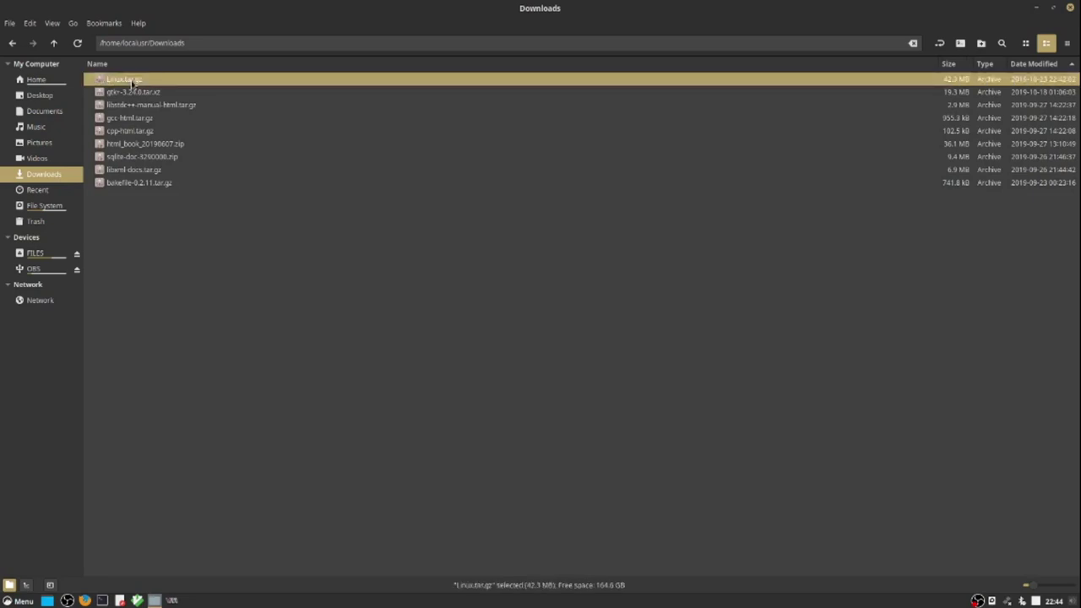
{"action": "right_click", "coordinate": [133, 81]}
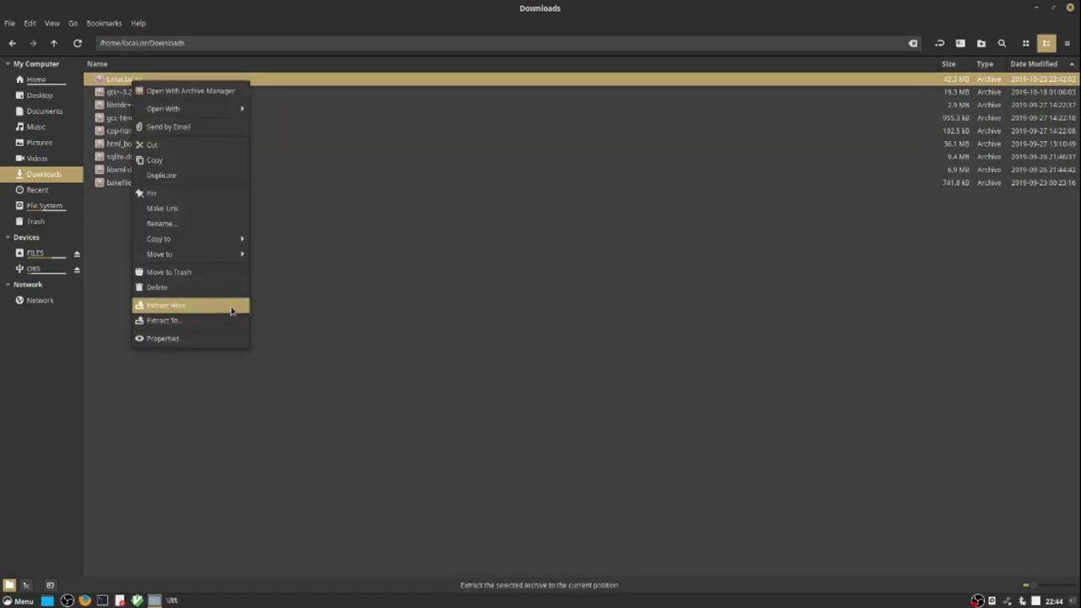
{"action": "left_click", "coordinate": [384, 369]}
{"action": "left_click_drag", "start_coordinate": [383, 358], "coordinate": [133, 82]}
{"action": "right_click", "coordinate": [133, 82]}
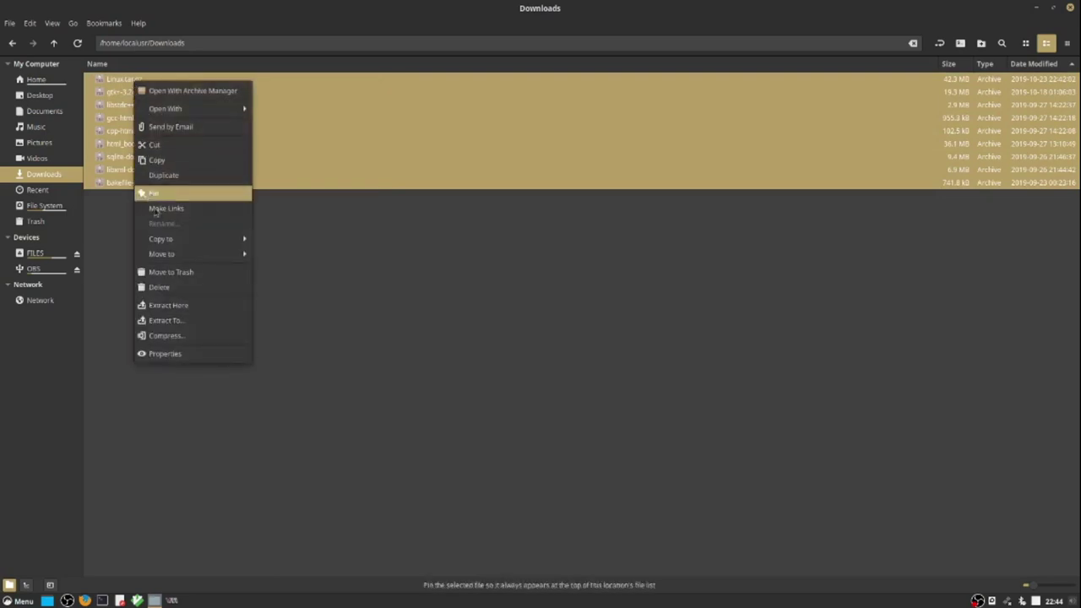
{"action": "left_click", "coordinate": [182, 305]}
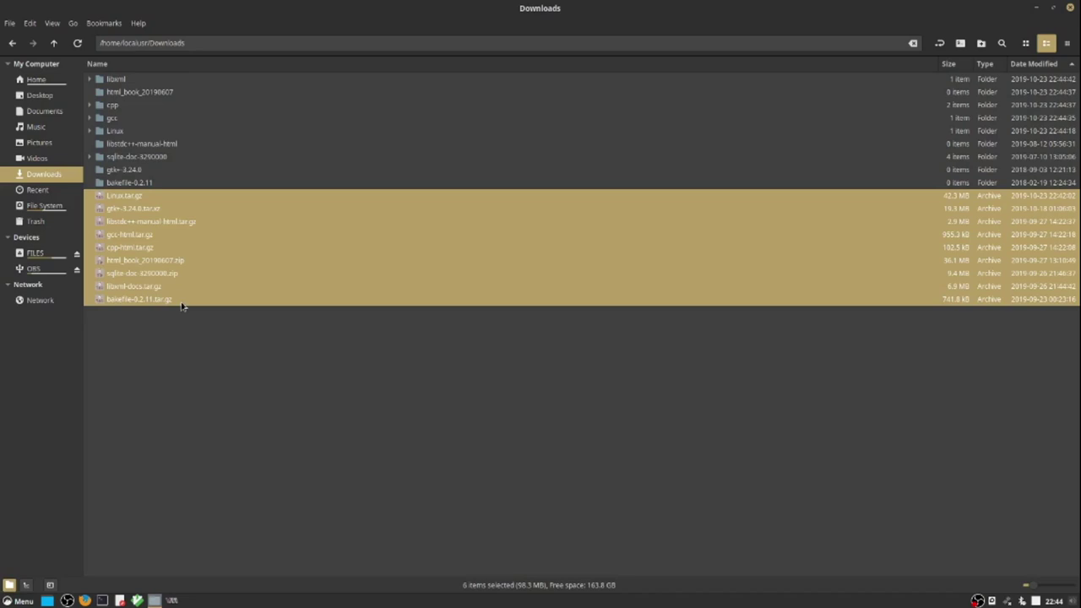
{"action": "left_click", "coordinate": [260, 357]}
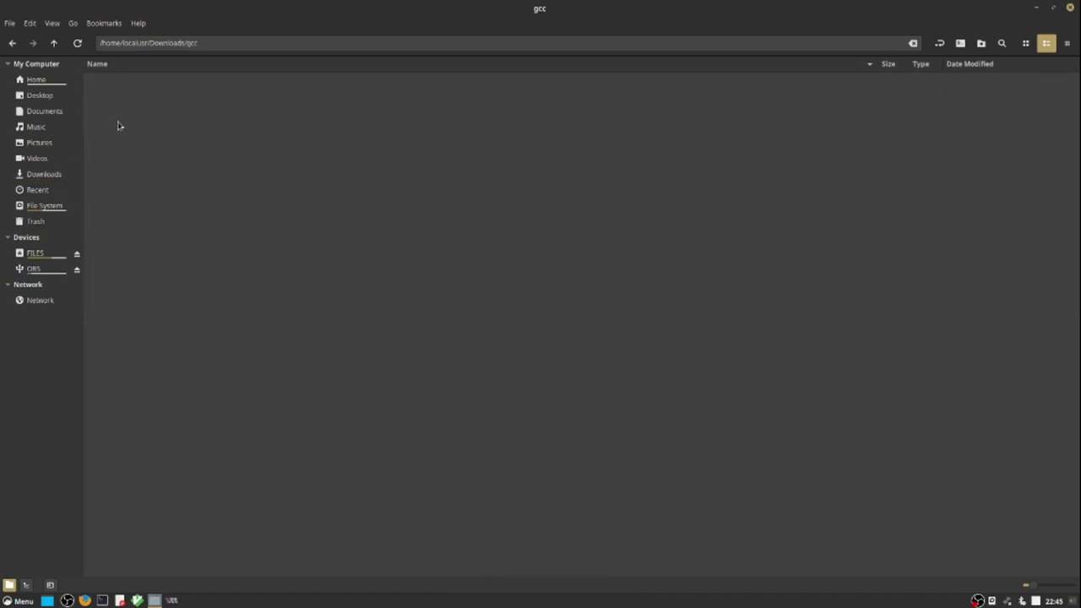
- Open index.html from the gcc folder in Downloads, maximize its browser window and look through the manual's table of contents
{"action": "scroll", "coordinate": [150, 245], "scroll_direction": "down", "scroll_amount": 20}
{"action": "scroll", "coordinate": [157, 269], "scroll_direction": "down", "scroll_amount": 20}
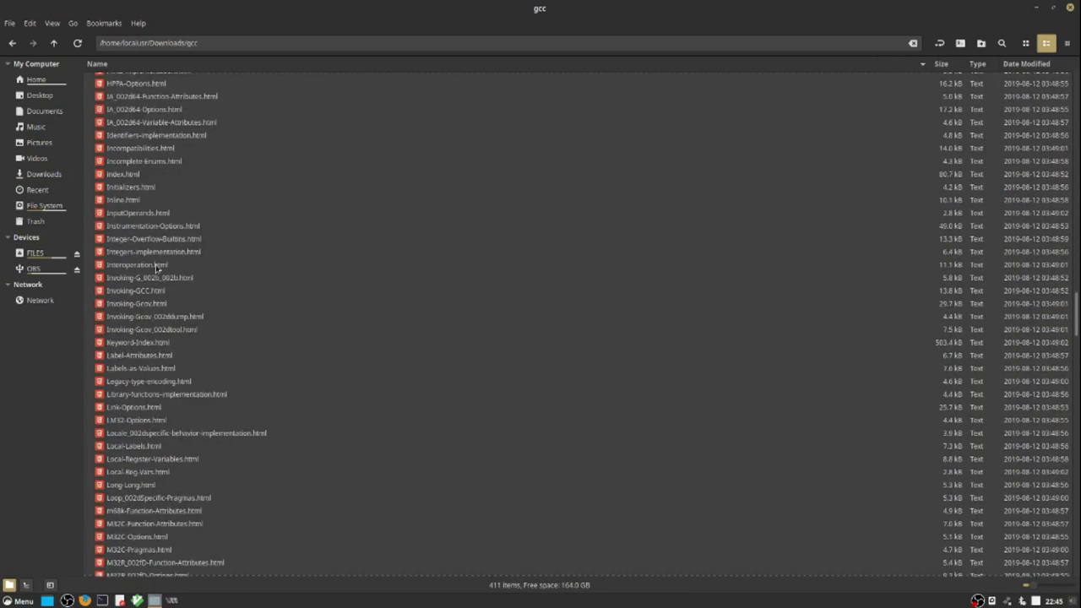
{"action": "left_click", "coordinate": [132, 173]}
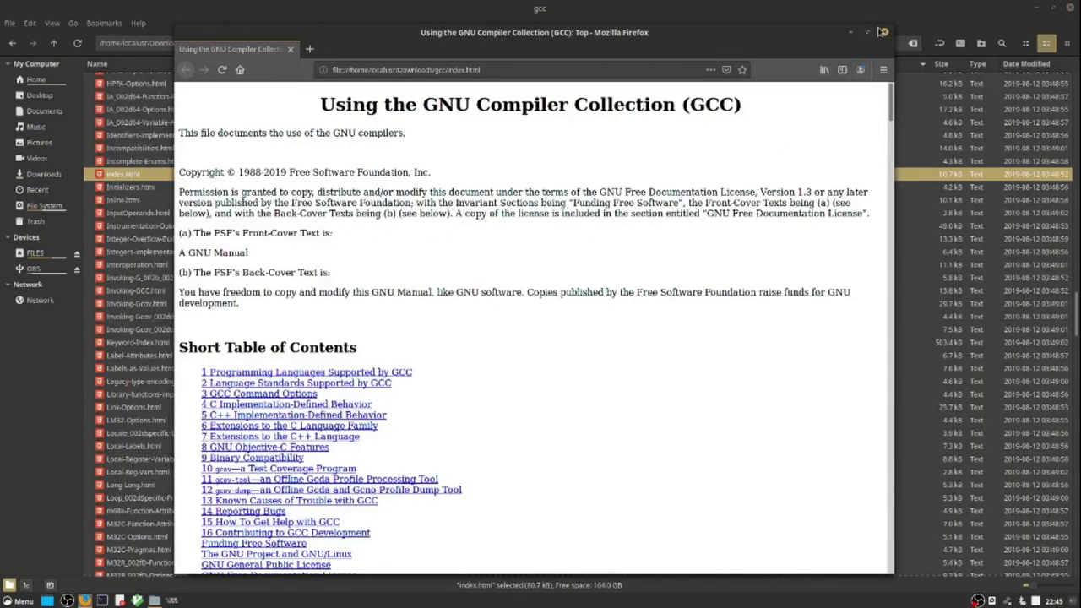
{"action": "left_click", "coordinate": [868, 33]}
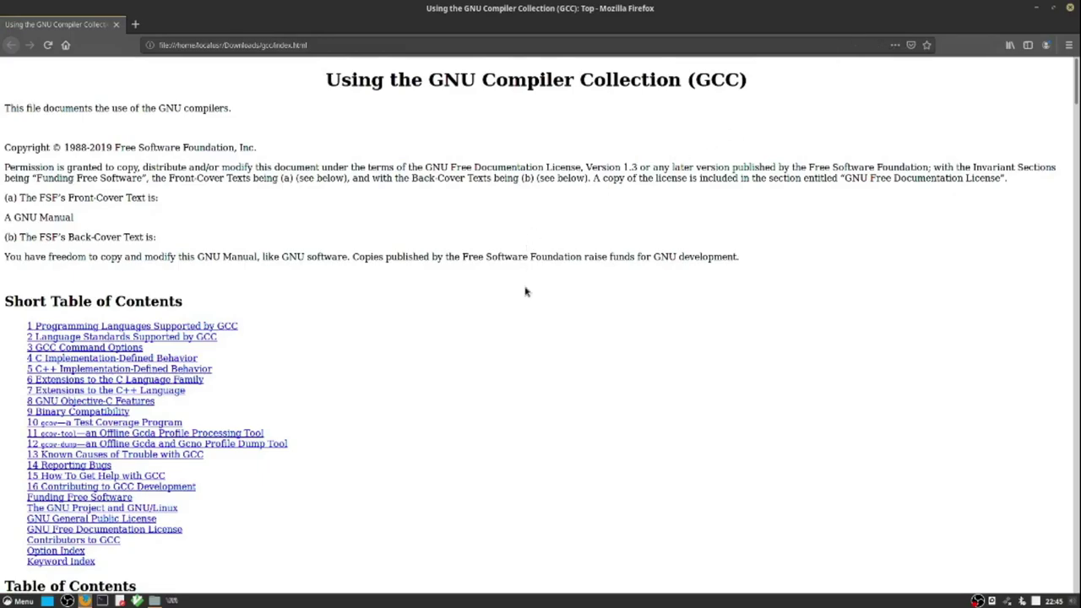
{"action": "scroll", "coordinate": [525, 295], "scroll_direction": "down", "scroll_amount": 4}
{"action": "scroll", "coordinate": [525, 295], "scroll_direction": "down", "scroll_amount": 20}
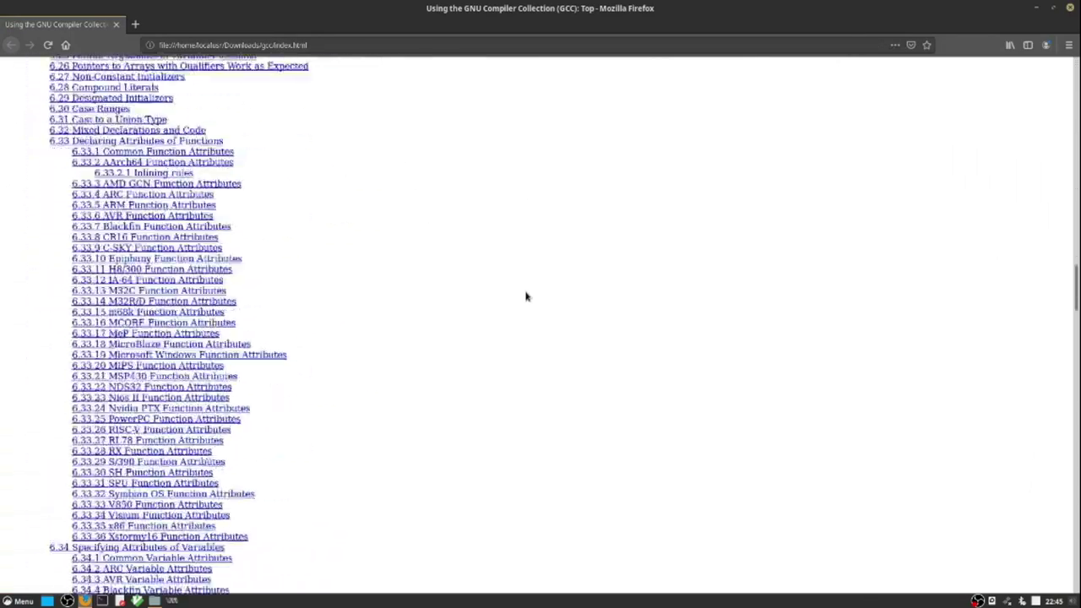
- Look through the rest of the GCC manual's contents and open the section on Options Controlling C++ Dialect
{"action": "scroll", "coordinate": [525, 295], "scroll_direction": "down", "scroll_amount": 20}
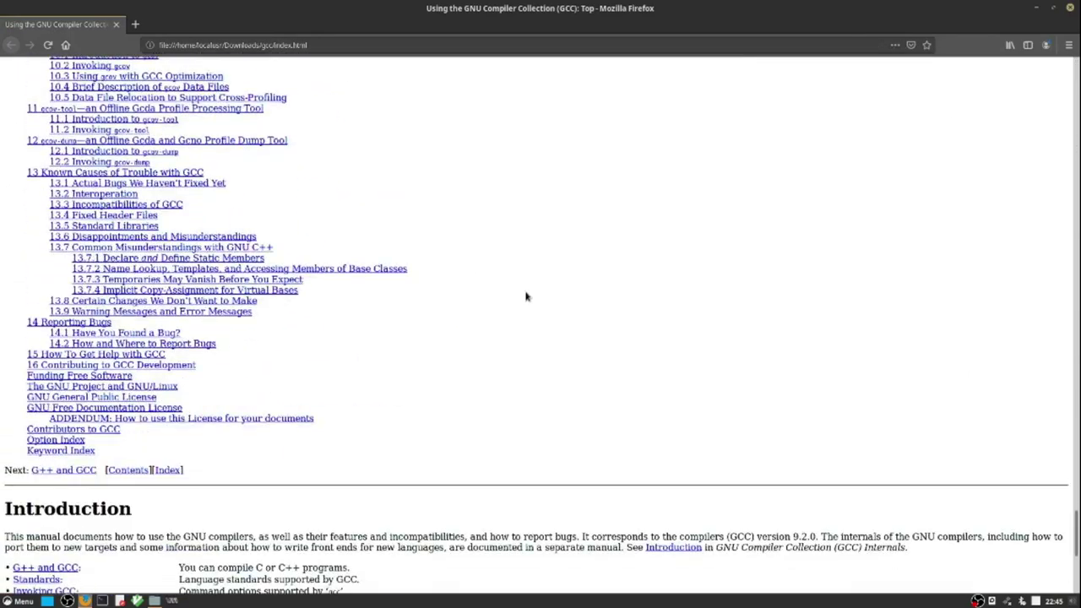
{"action": "scroll", "coordinate": [384, 357], "scroll_direction": "up", "scroll_amount": 20}
{"action": "left_click", "coordinate": [181, 311]}
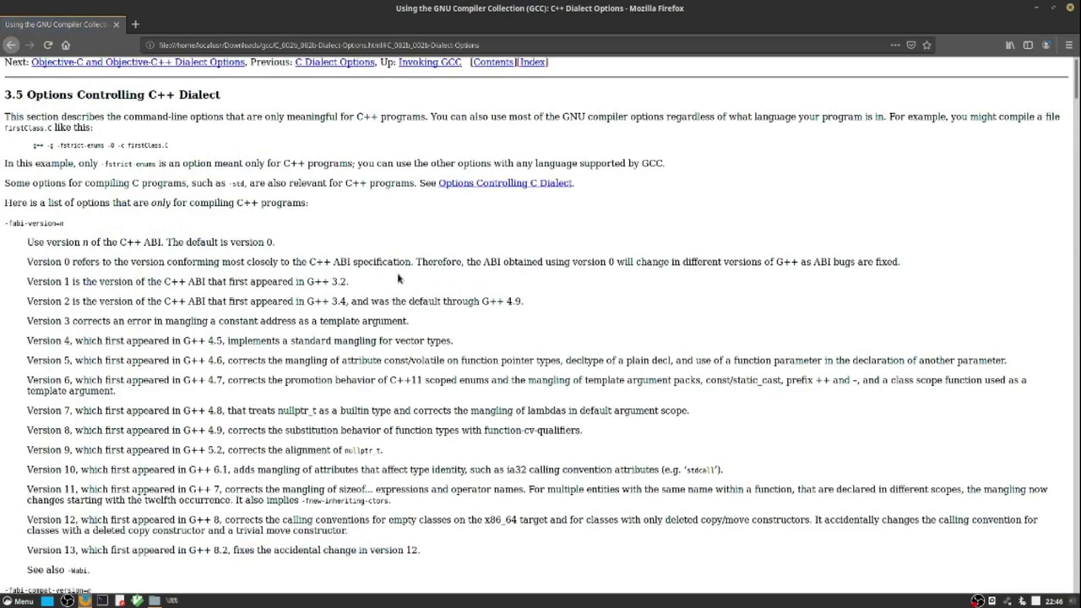
- Bookmark the C++ Dialect Options page in the Bookmarks Toolbar folder, then close the browser window
{"action": "left_click", "coordinate": [927, 46]}
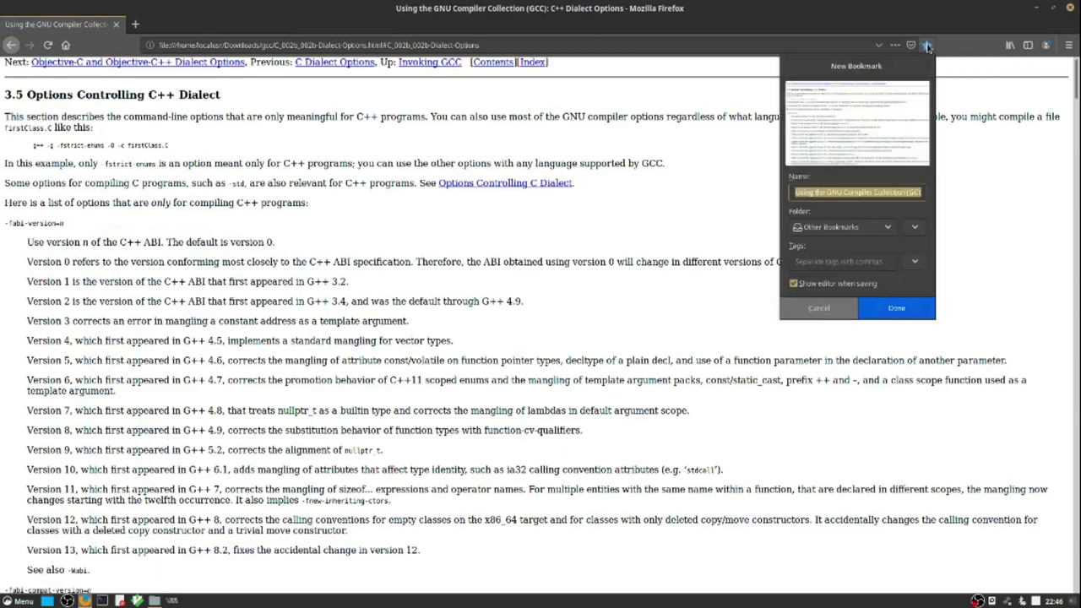
{"action": "left_click", "coordinate": [878, 228]}
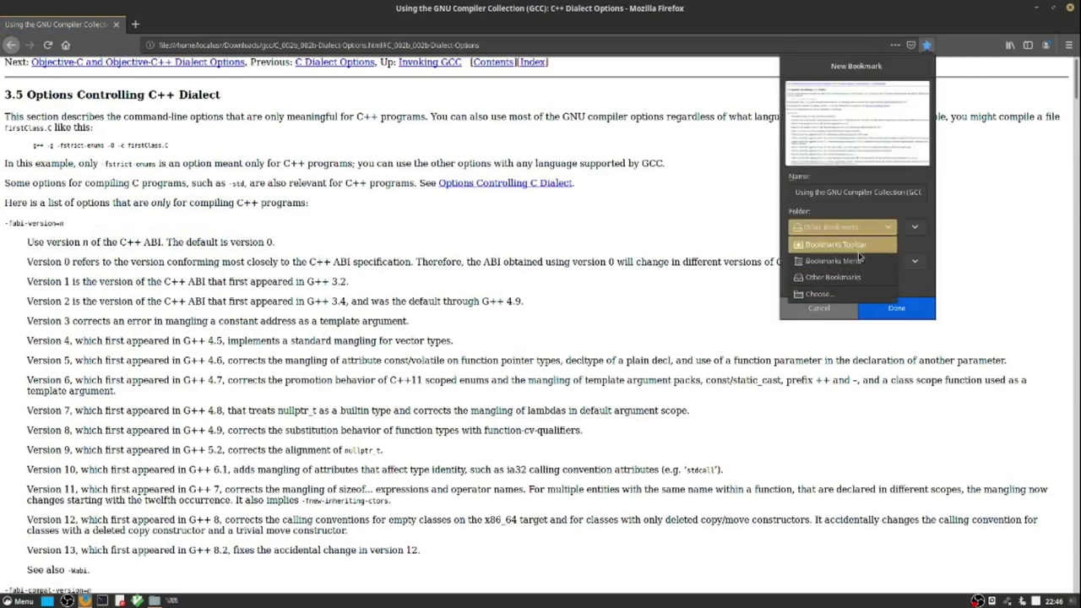
{"action": "left_click", "coordinate": [852, 253]}
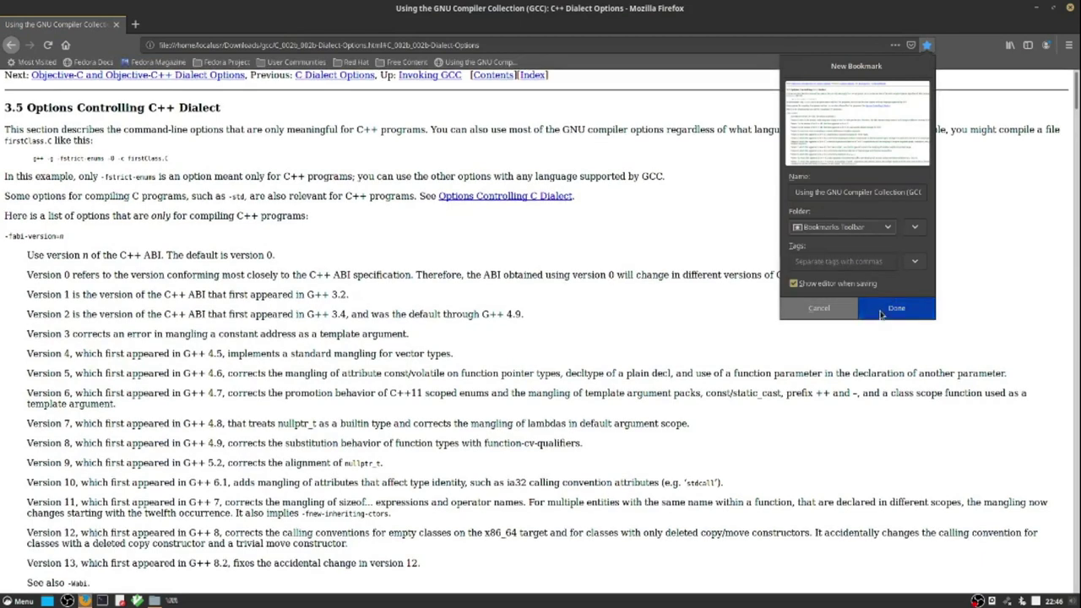
{"action": "left_click", "coordinate": [884, 311]}
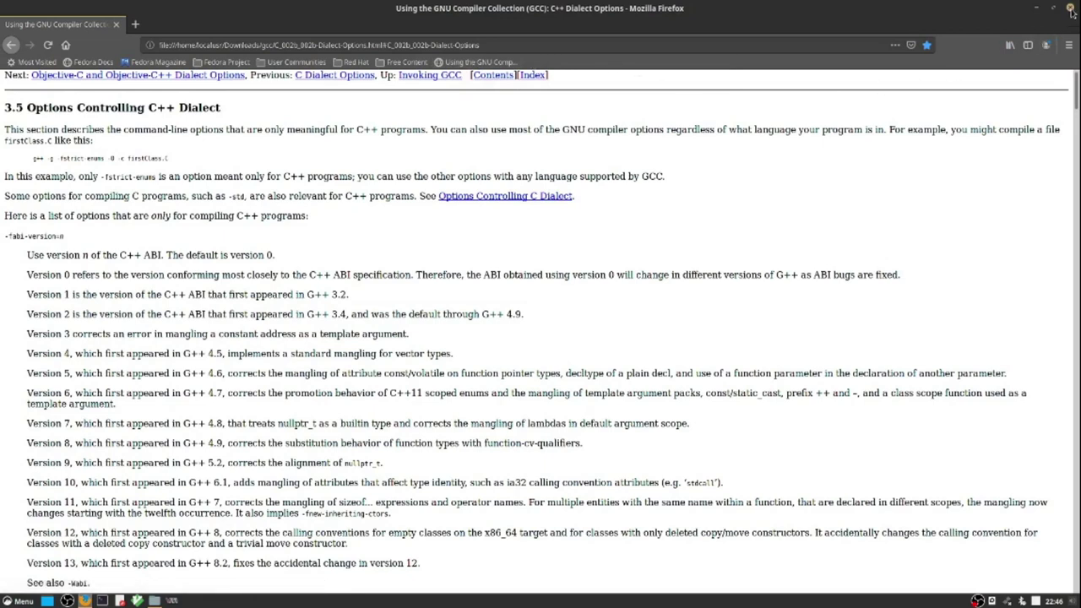
{"action": "left_click", "coordinate": [1070, 8]}
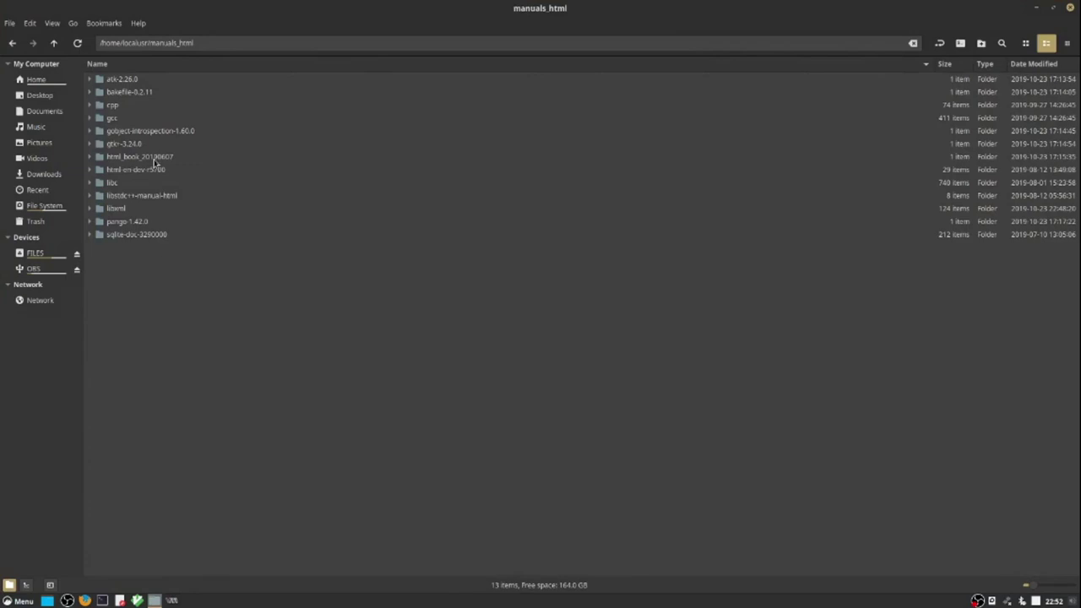
- Browse from html_book_20190607 through reference to the en folder, select index.html and close the file manager window
{"action": "double_click", "coordinate": [154, 159]}
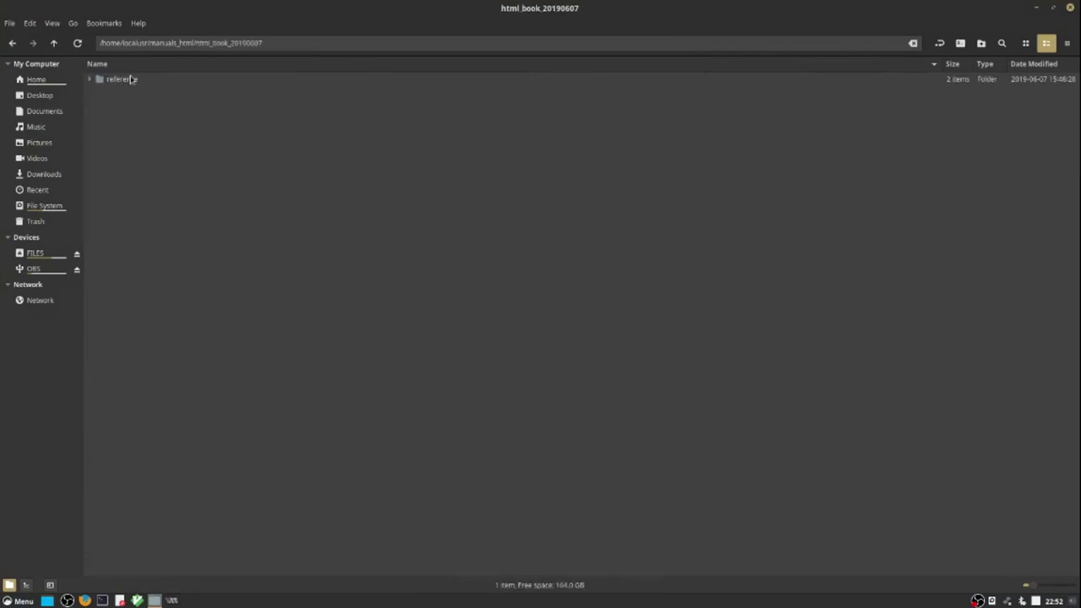
{"action": "double_click", "coordinate": [131, 79]}
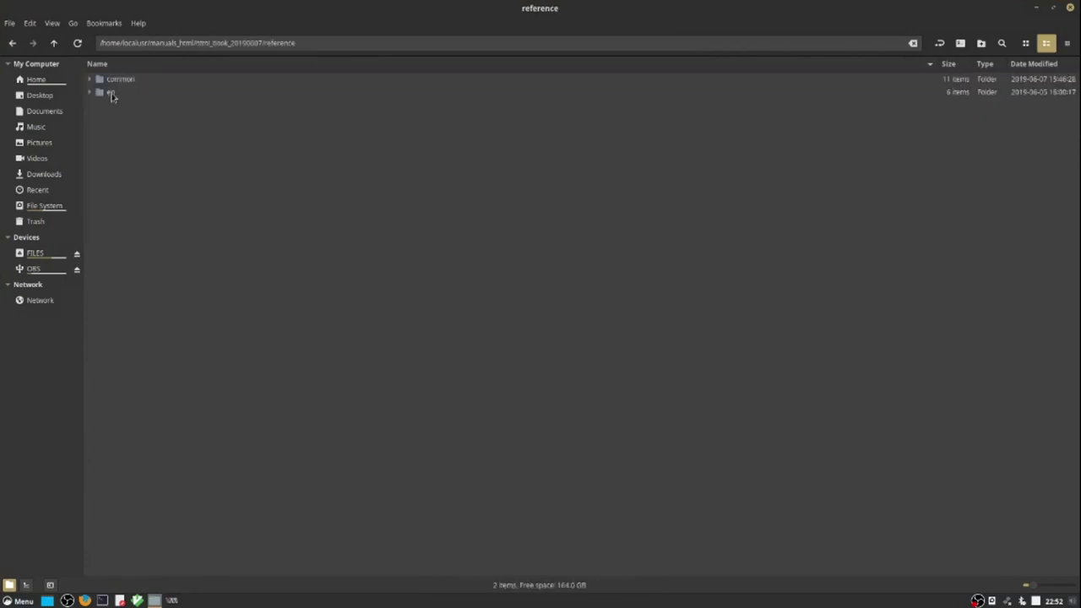
{"action": "double_click", "coordinate": [111, 93]}
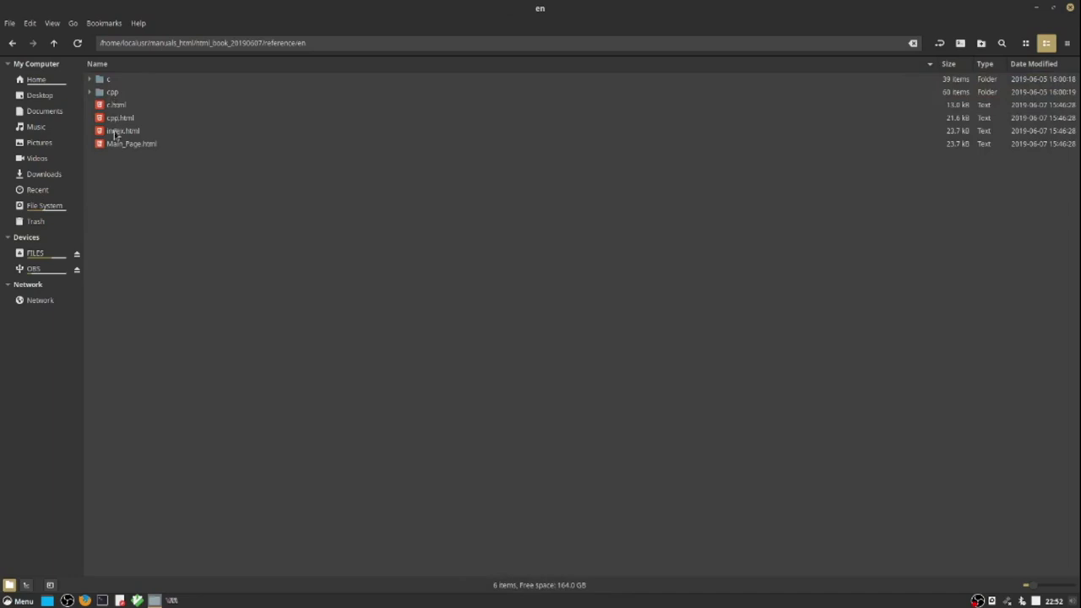
{"action": "left_click", "coordinate": [116, 133]}
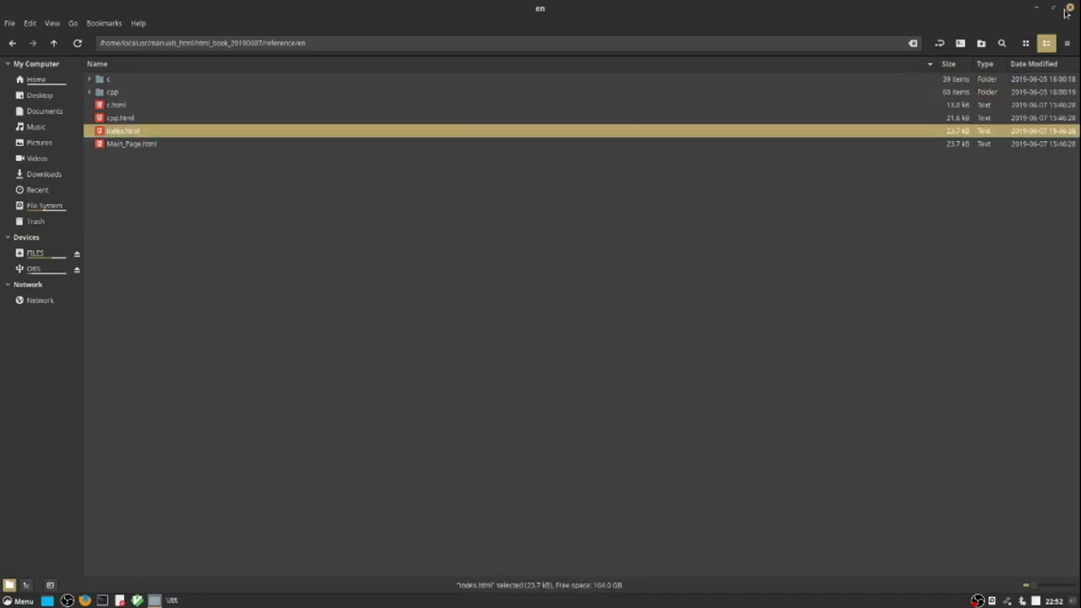
{"action": "left_click", "coordinate": [1069, 9]}
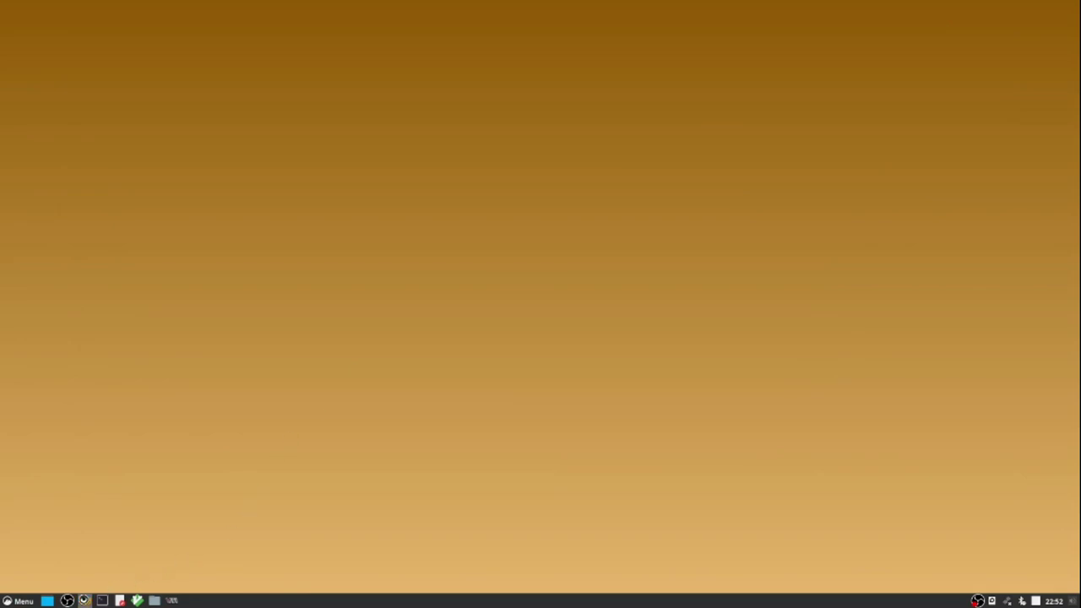
- Launch Firefox, open the GTK+ 3.24 manual from the Local folder in the Reference bookmarks and look through its contents
{"action": "left_click", "coordinate": [84, 600]}
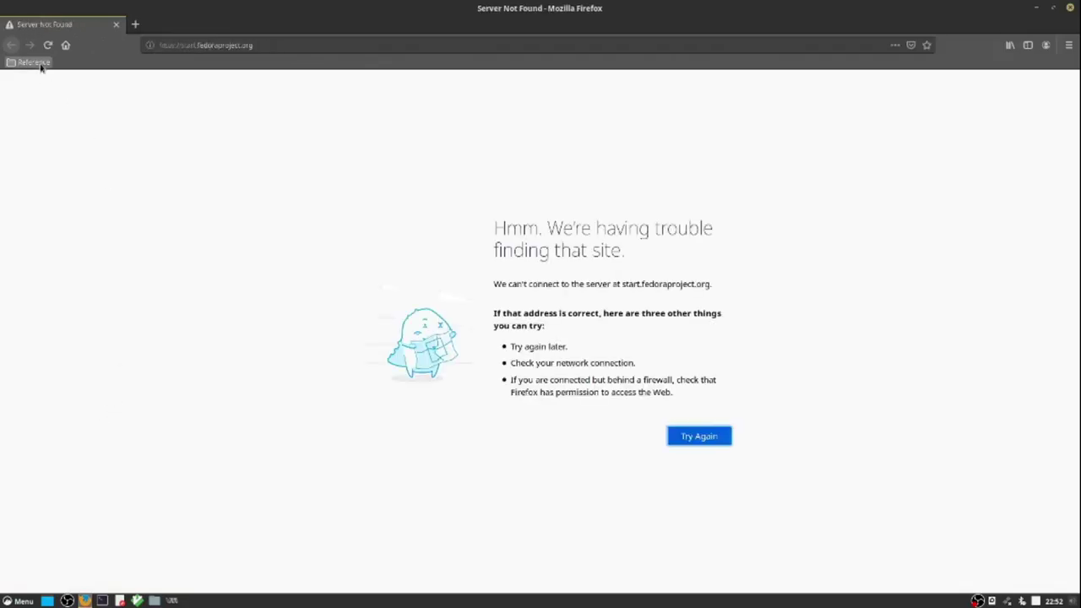
{"action": "left_click", "coordinate": [38, 64]}
{"action": "mouse_move", "coordinate": [33, 76]}
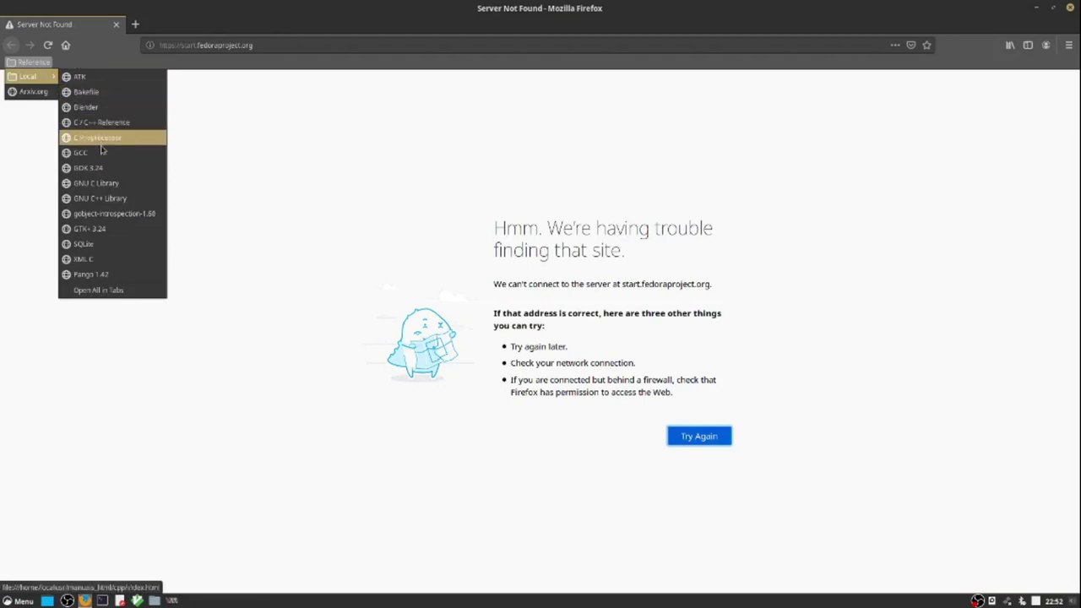
{"action": "left_click", "coordinate": [94, 234]}
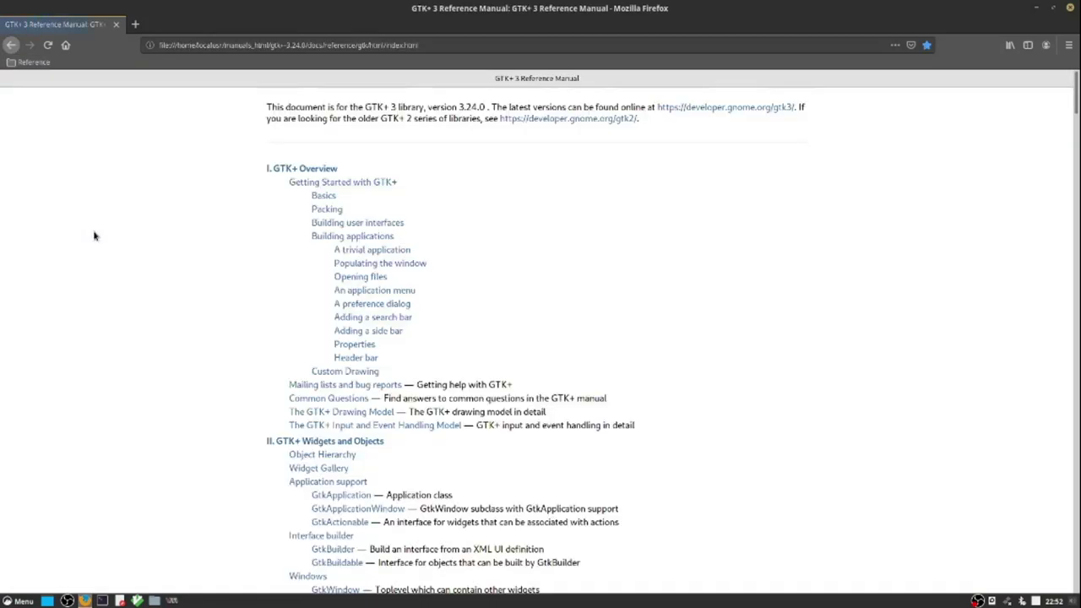
{"action": "scroll", "coordinate": [116, 271], "scroll_direction": "down", "scroll_amount": 7}
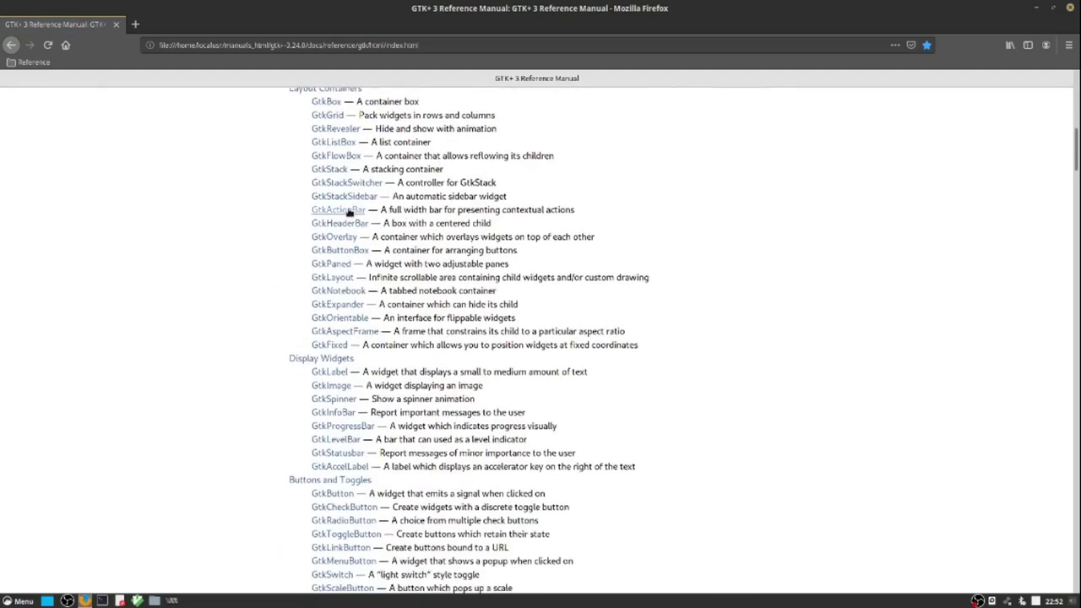
- View the gtk_action_bar_new entry on the GtkActionBar page and return to the GTK+ manual's contents
{"action": "left_click", "coordinate": [332, 210]}
{"action": "left_click", "coordinate": [433, 205]}
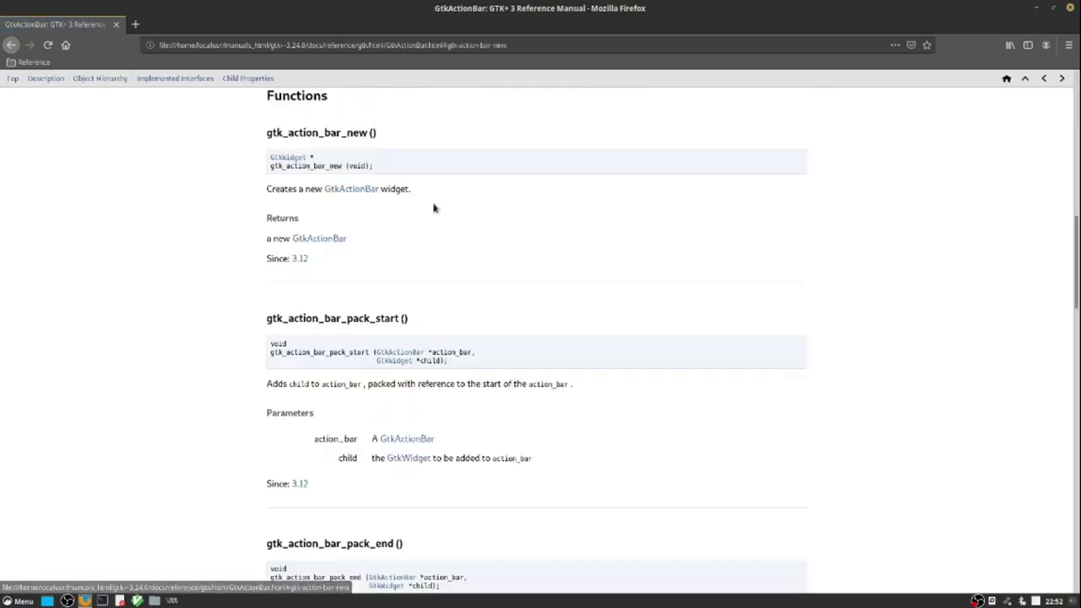
{"action": "key", "text": "alt+Left"}
{"action": "key", "text": "alt+Left"}
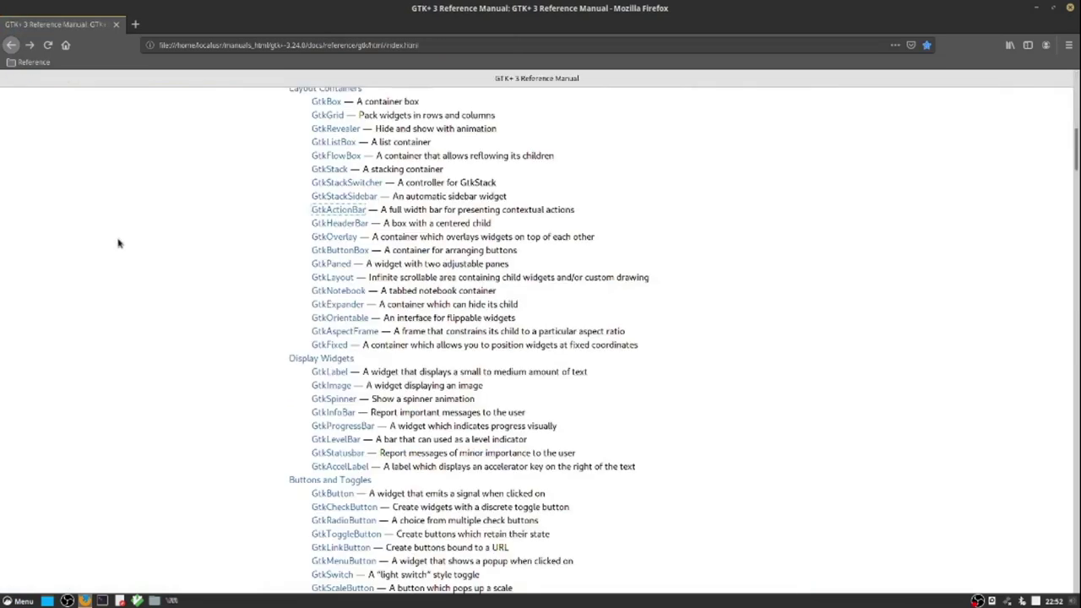
- Look at the Display Widgets page and the gtk_label_new entry of GtkLabel, then return to the browser's start page
{"action": "left_click", "coordinate": [318, 360]}
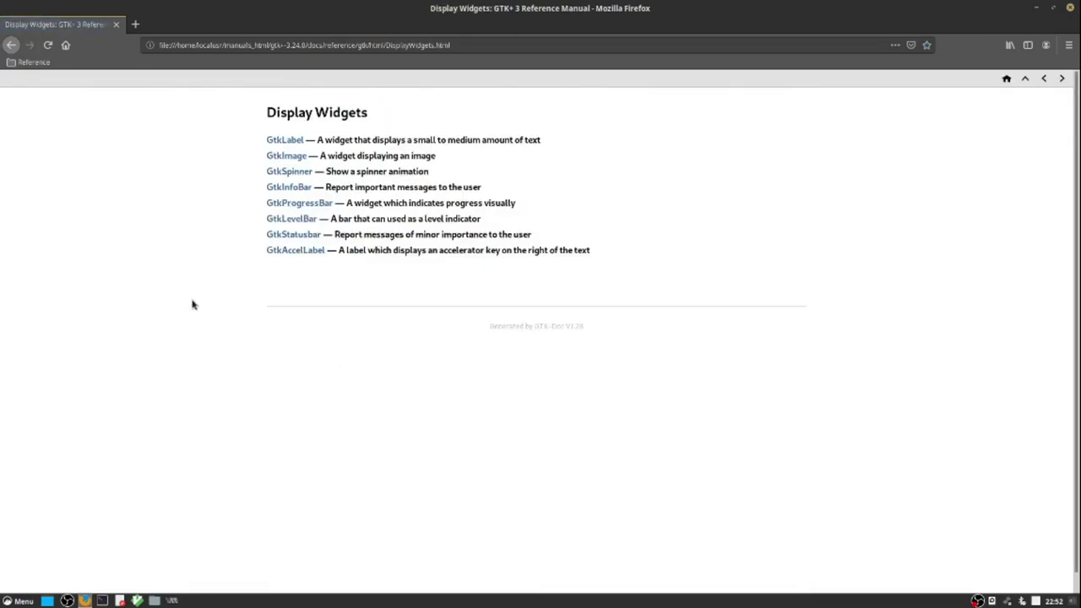
{"action": "key", "text": "alt+Left"}
{"action": "left_click", "coordinate": [336, 373]}
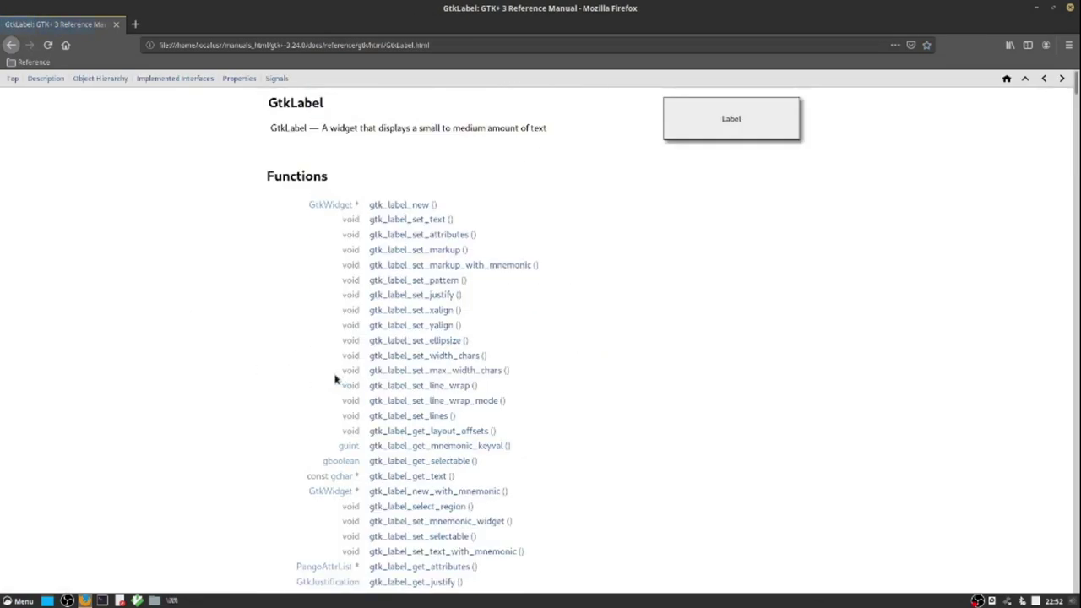
{"action": "left_click", "coordinate": [410, 205]}
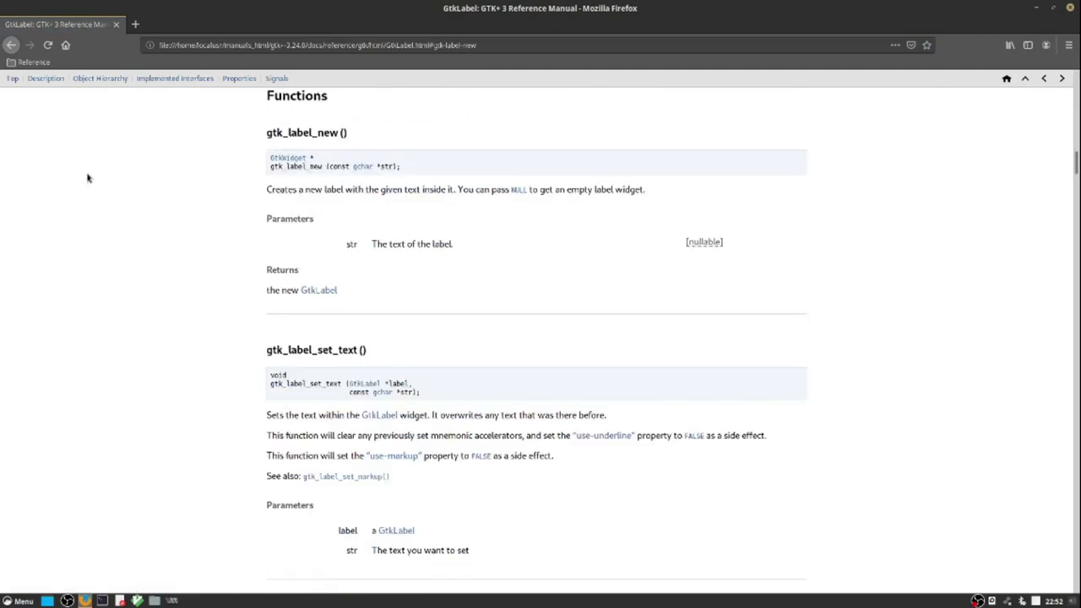
{"action": "key", "text": "alt+Left"}
{"action": "key", "text": "alt+Left"}
{"action": "key", "text": "alt+Left"}
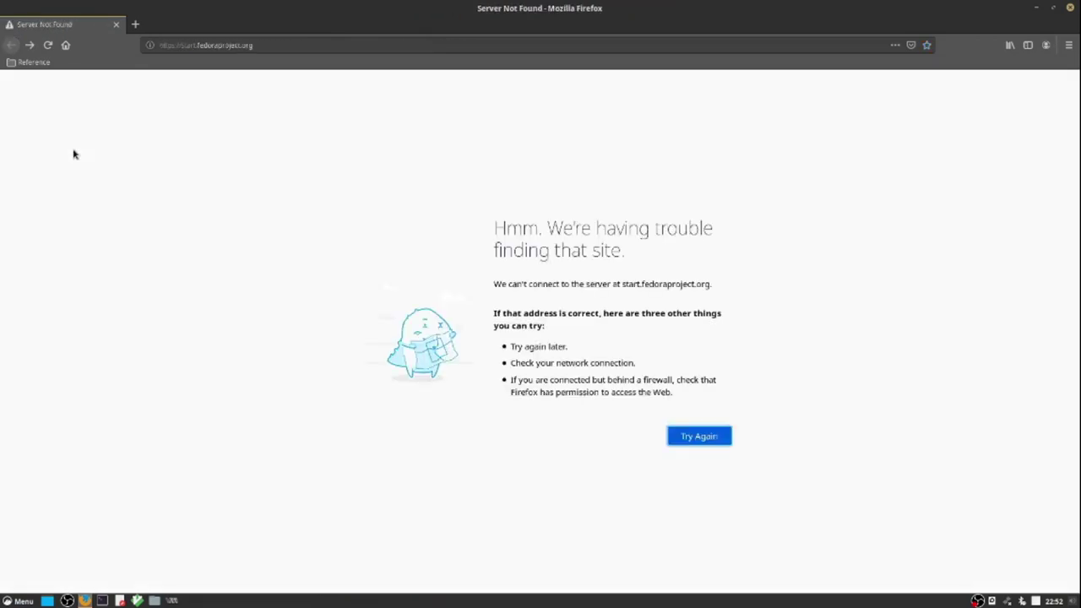
- Open the C / C++ Reference and then the SQLite manual from the Local folder in the Reference bookmarks
{"action": "left_click", "coordinate": [25, 64]}
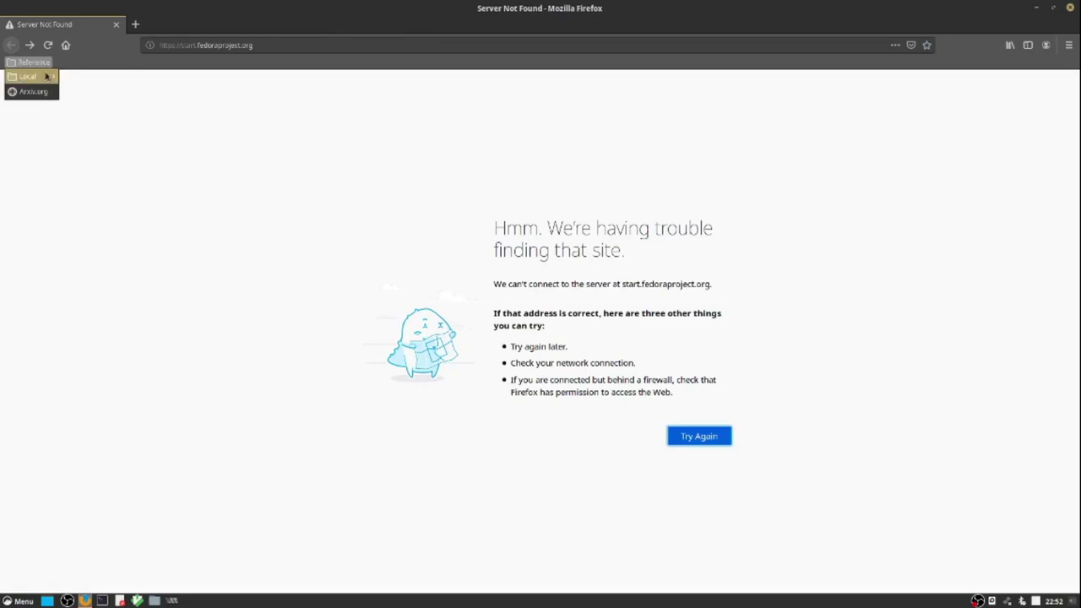
{"action": "mouse_move", "coordinate": [34, 76]}
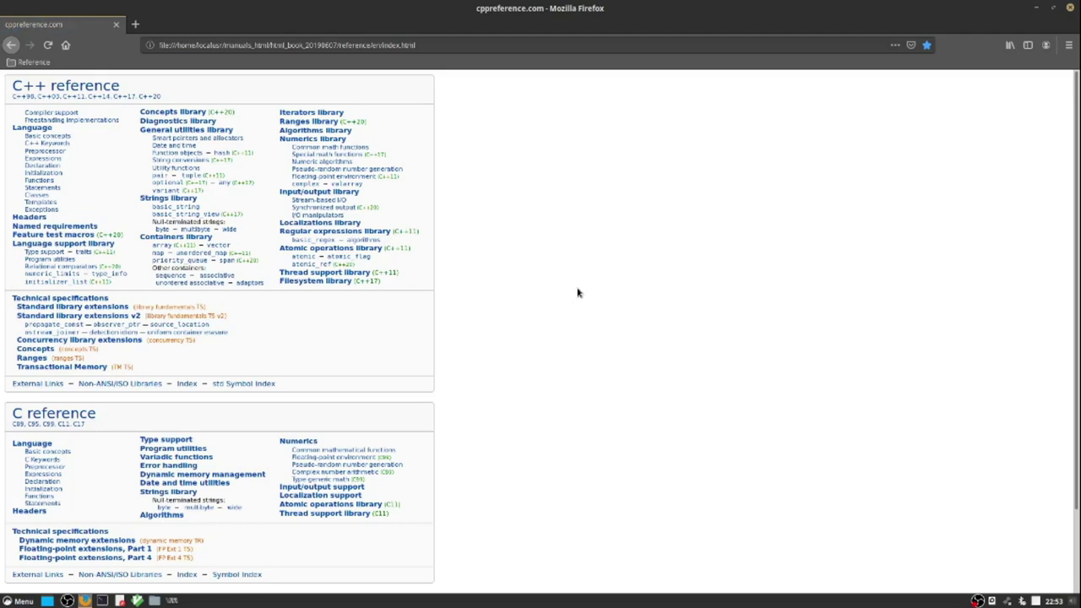
{"action": "left_click", "coordinate": [34, 62]}
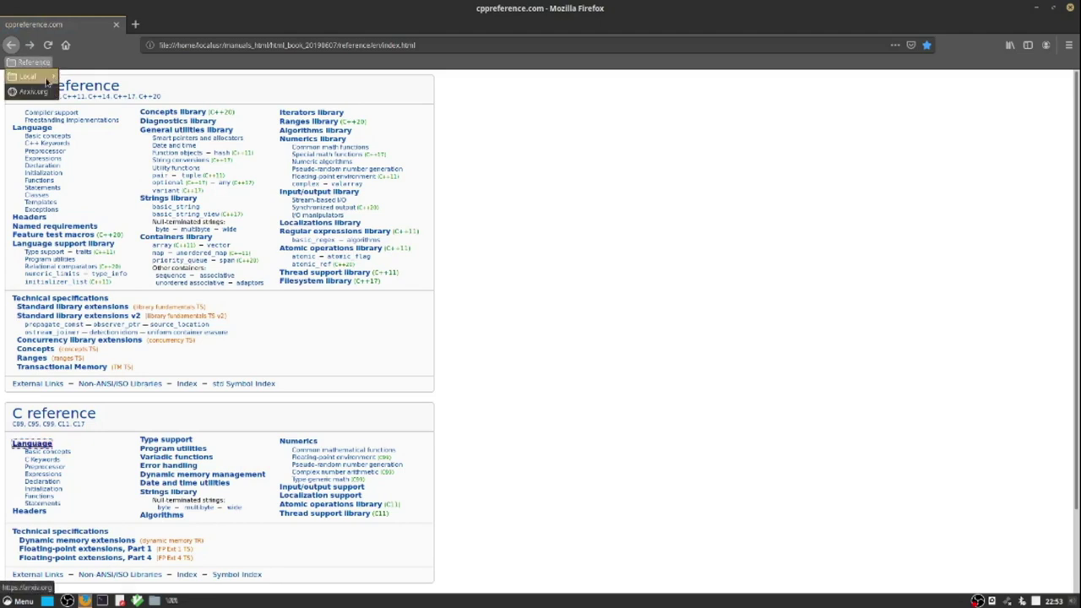
{"action": "mouse_move", "coordinate": [29, 76]}
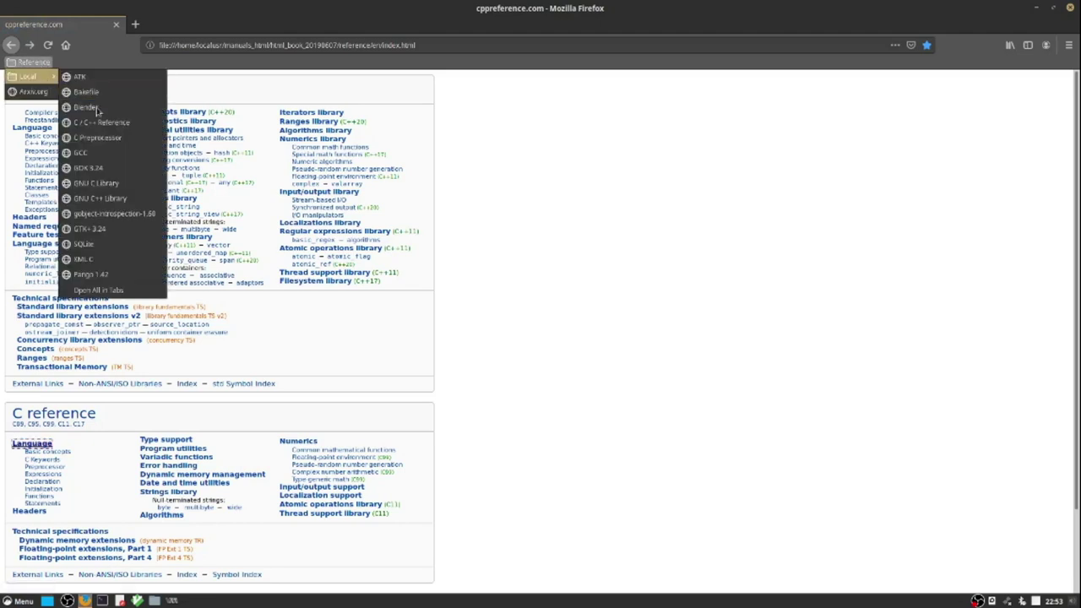
{"action": "left_click", "coordinate": [106, 243]}
- In the SQLite documentation, expand Programming Interfaces, open the C/C++ API Reference and look through its list of functions
{"action": "left_click", "coordinate": [148, 141]}
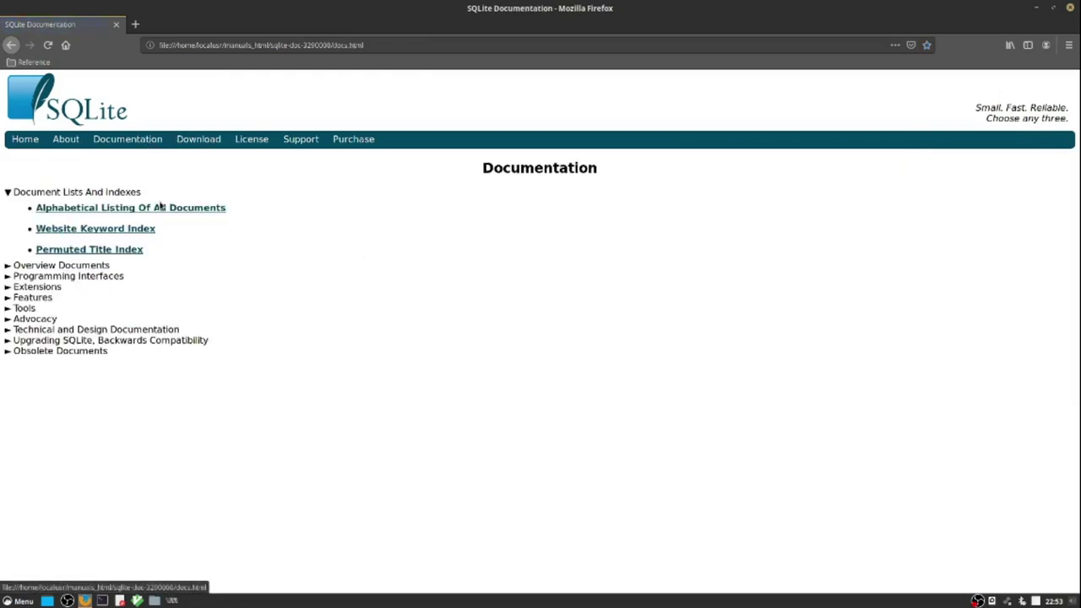
{"action": "left_click", "coordinate": [56, 276]}
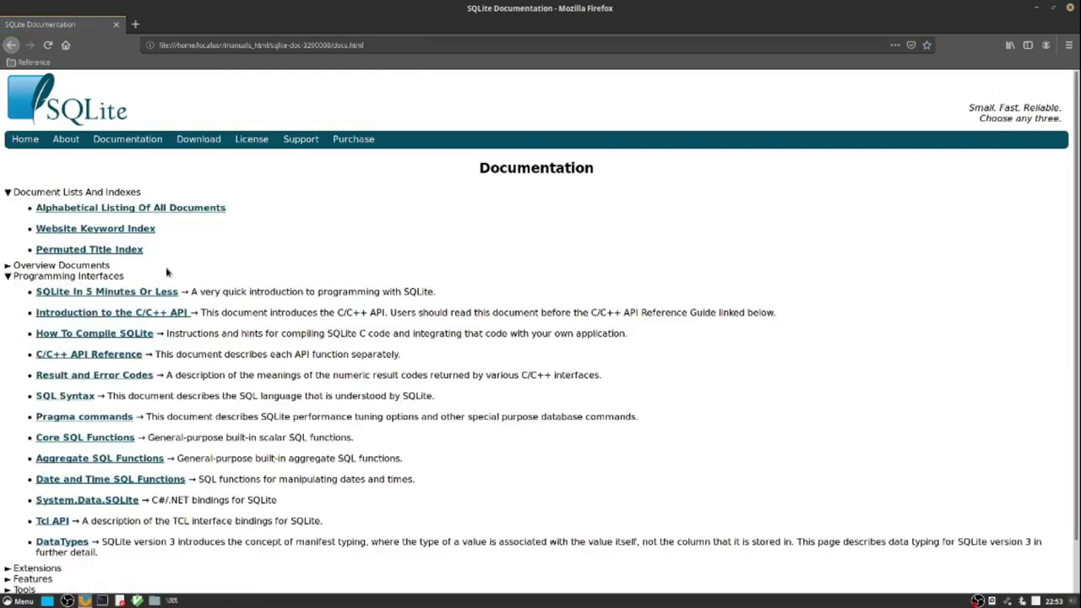
{"action": "left_click", "coordinate": [102, 356]}
{"action": "left_click", "coordinate": [102, 355]}
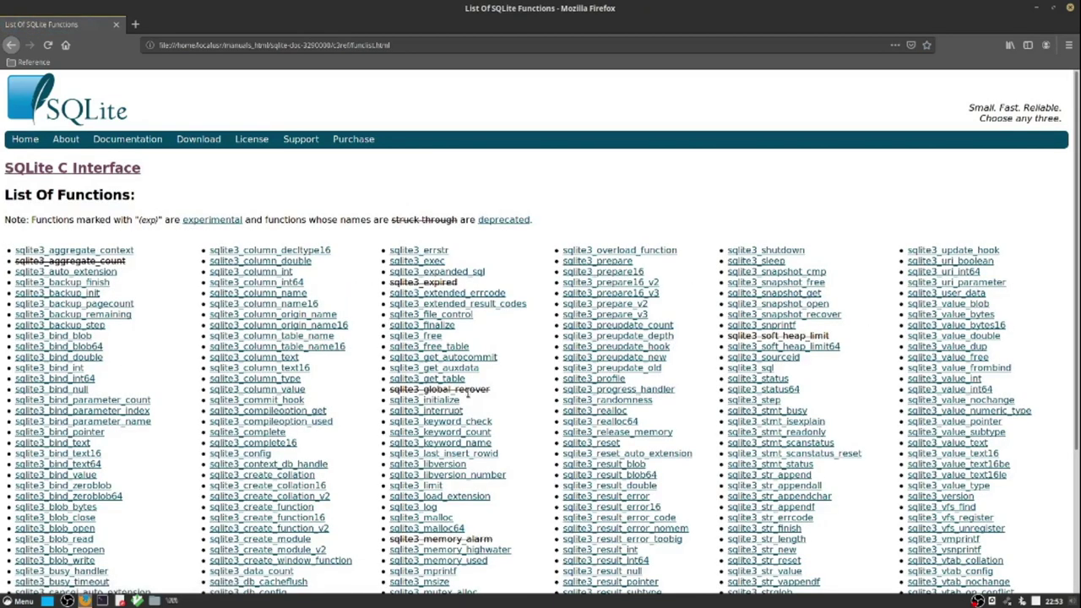
{"action": "scroll", "coordinate": [466, 390], "scroll_direction": "down", "scroll_amount": 5}
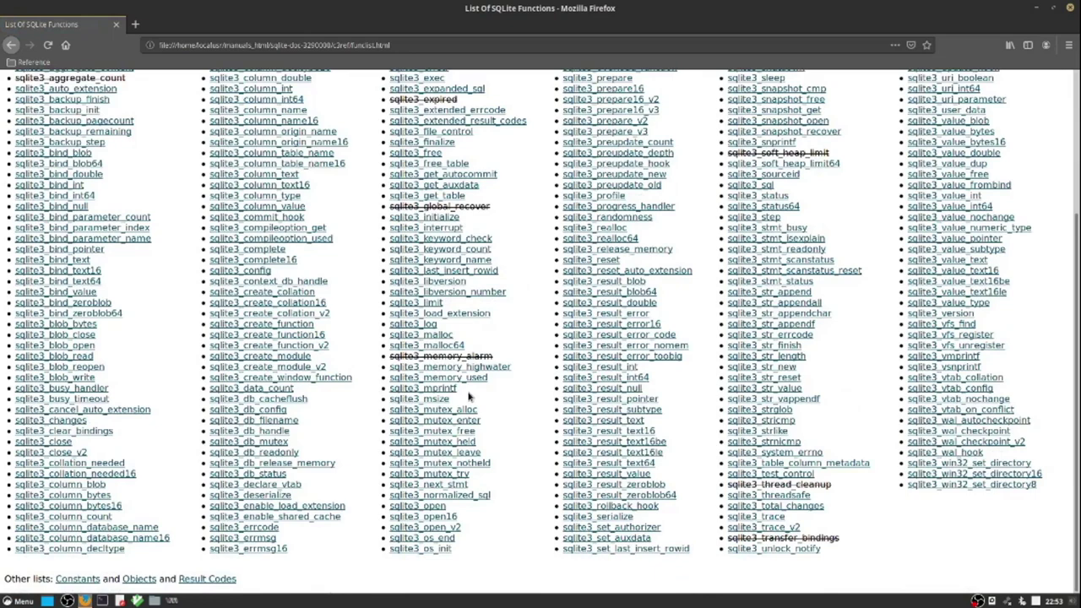
{"action": "scroll", "coordinate": [469, 396], "scroll_direction": "up", "scroll_amount": 4}
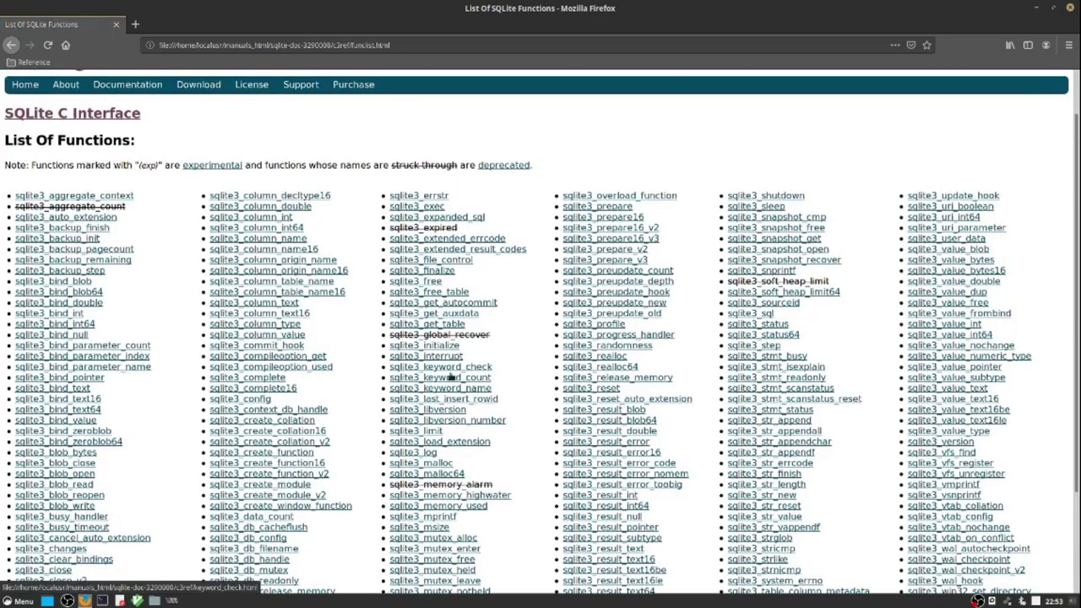